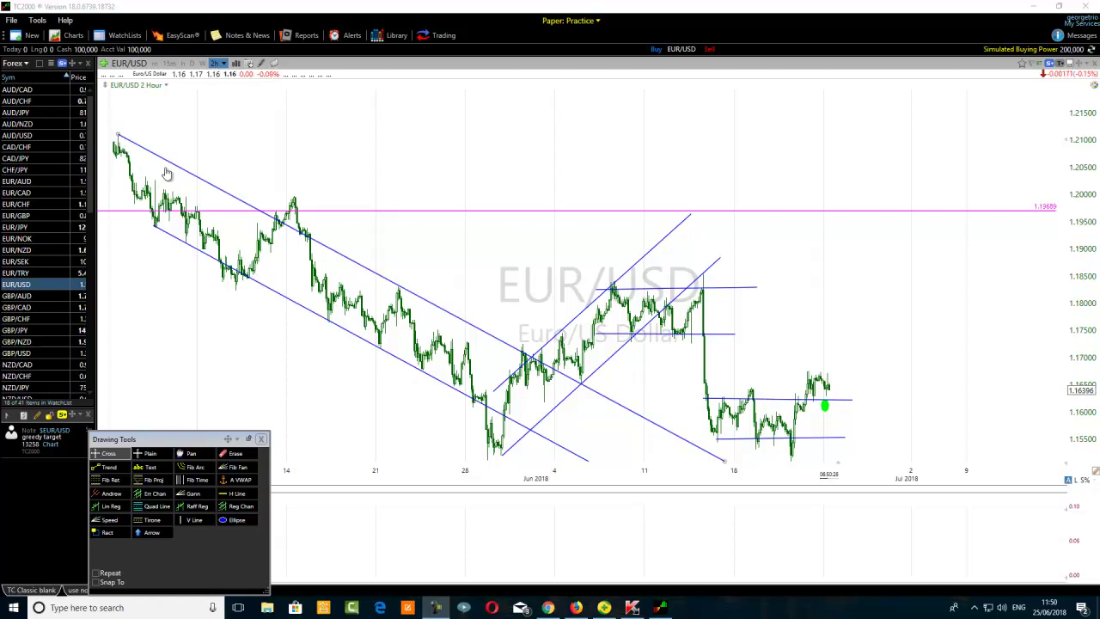
pyautogui.moveTo(401, 292)
pyautogui.moveTo(186, 249)
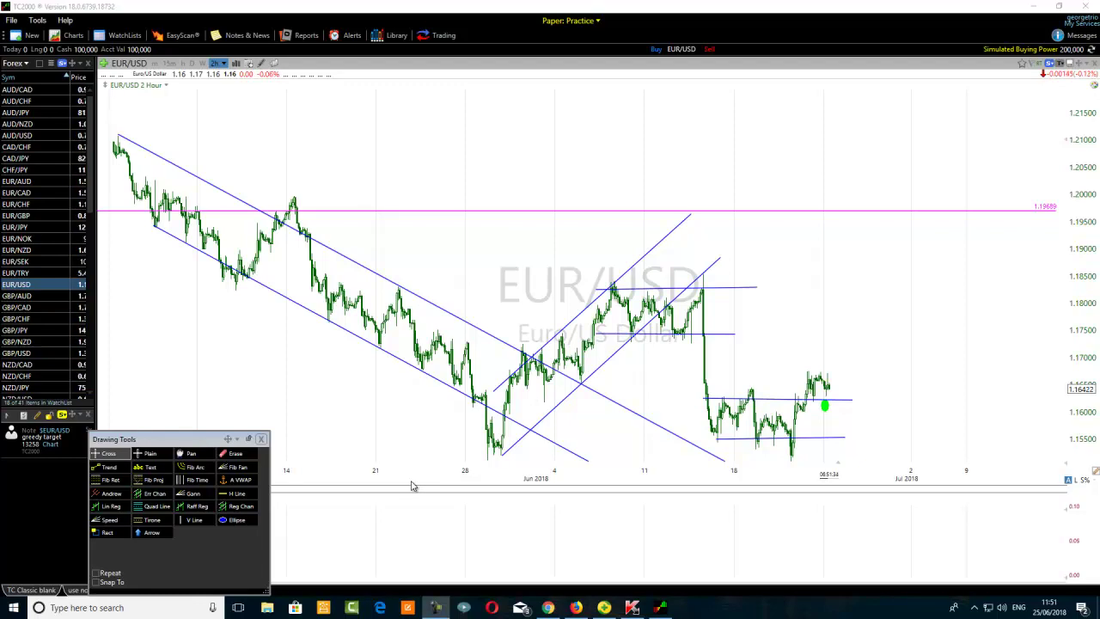
pyautogui.click(226, 522)
pyautogui.press('Escape')
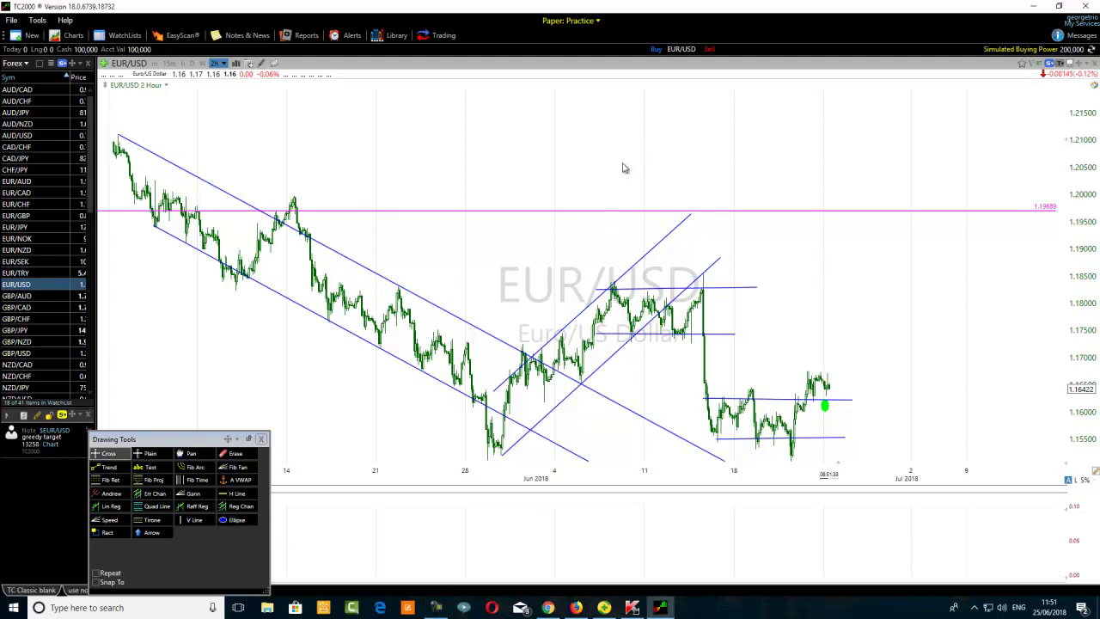
pyautogui.click(224, 524)
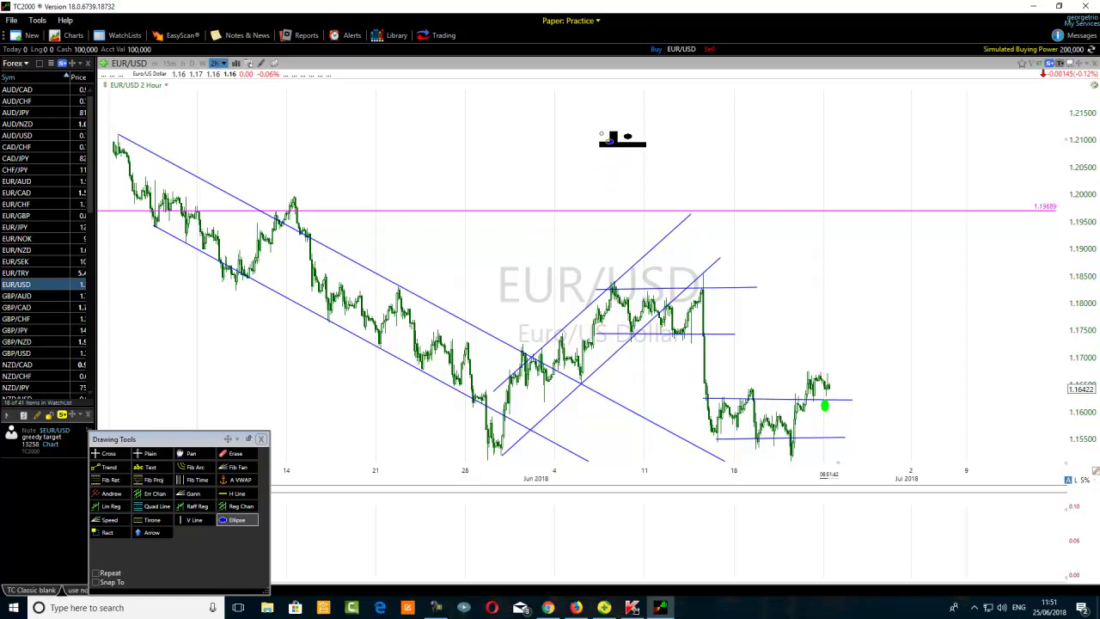
pyautogui.press('Escape')
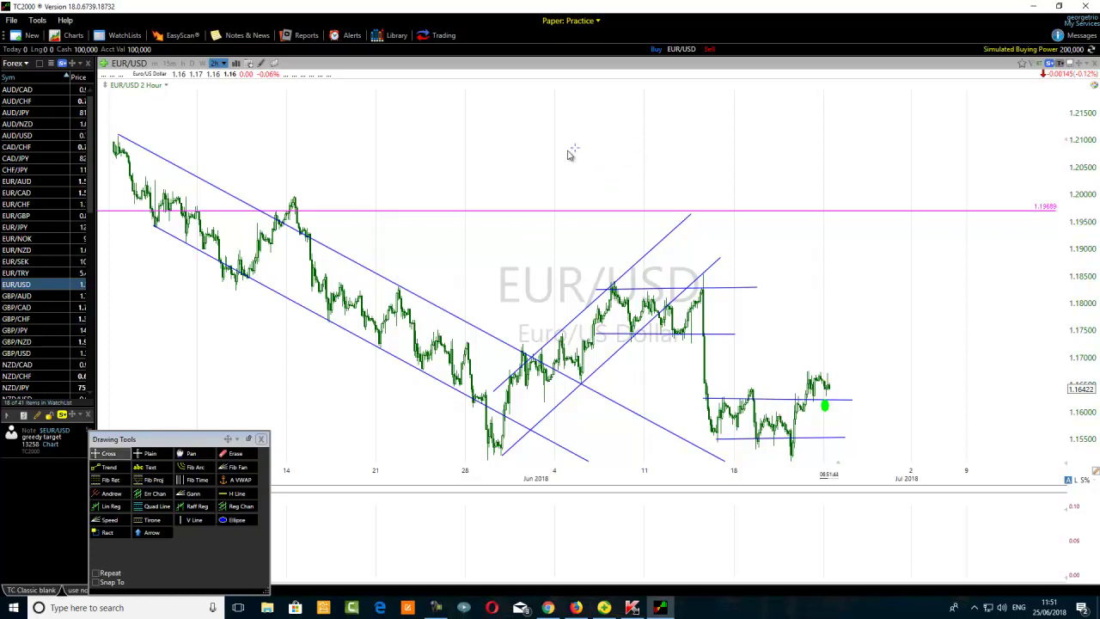
# - Draw a green-filled ellipse in the empty area above the price action around 4 June, spanning about 1.2015 to 1.2100
pyautogui.click(226, 523)
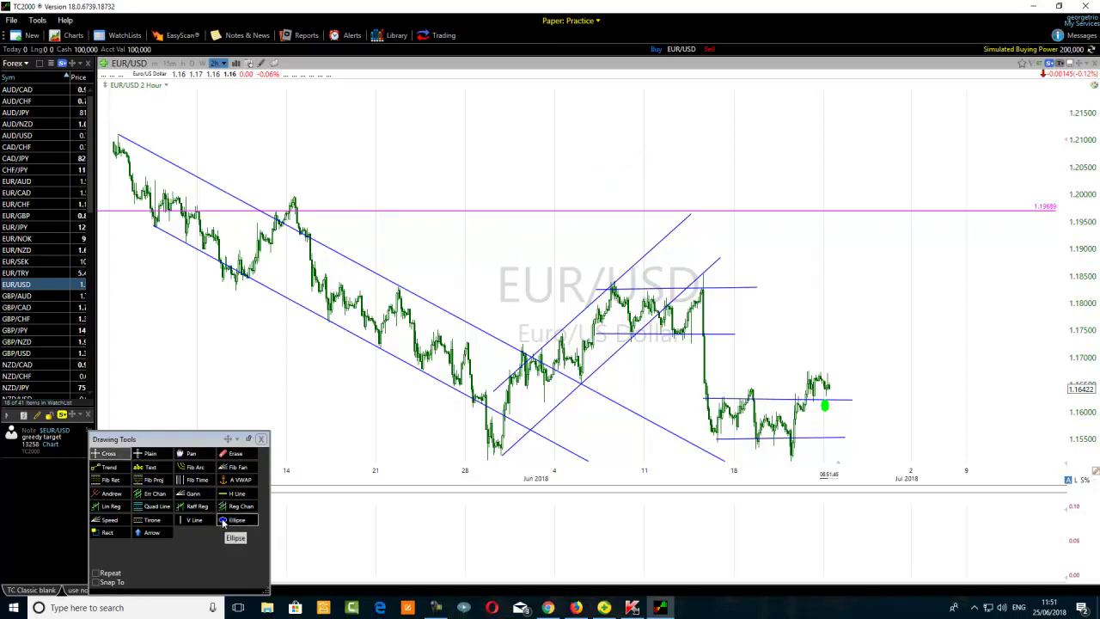
pyautogui.moveTo(593, 143); pyautogui.dragTo(538, 187)
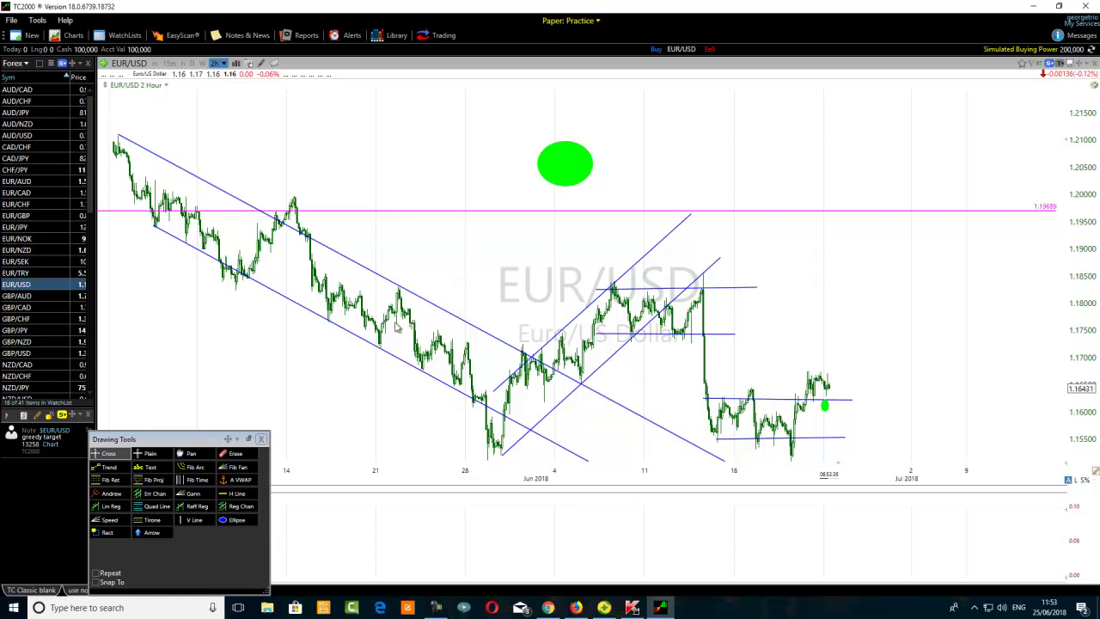
# - Shift the descending channel's upper trend line so that it touches the late-May swing high near 1.1830
pyautogui.moveTo(398, 292)
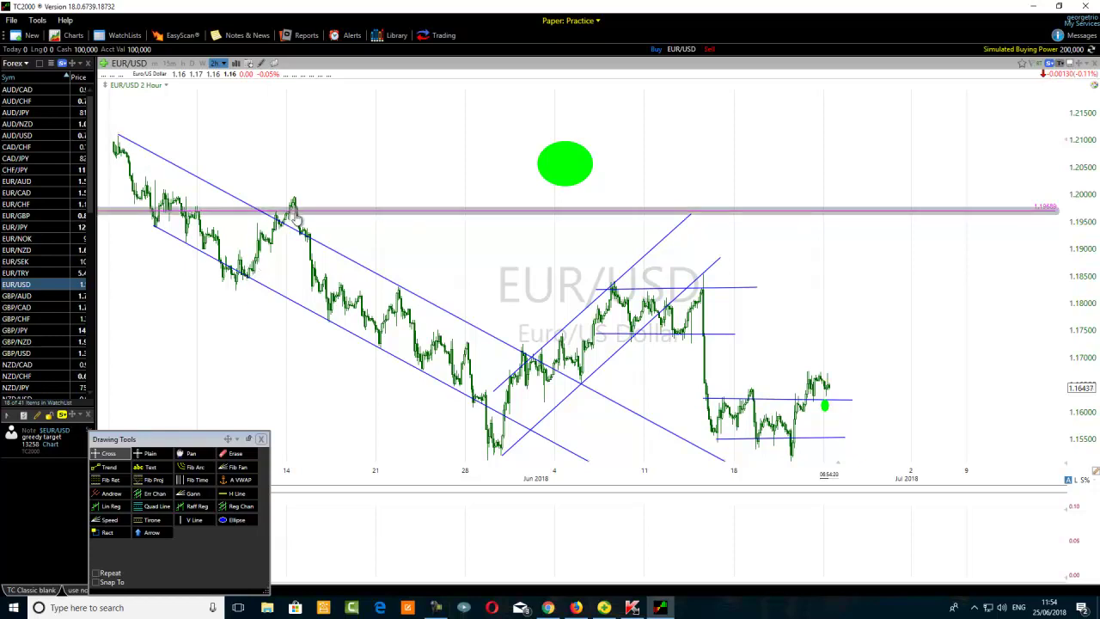
pyautogui.click(220, 520)
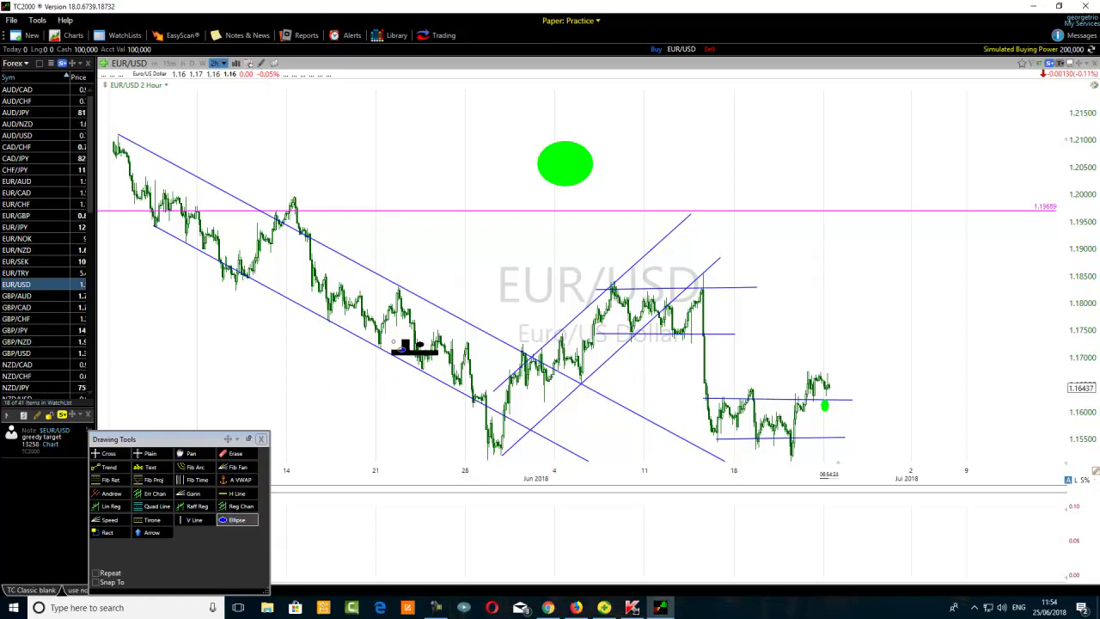
pyautogui.press('Escape')
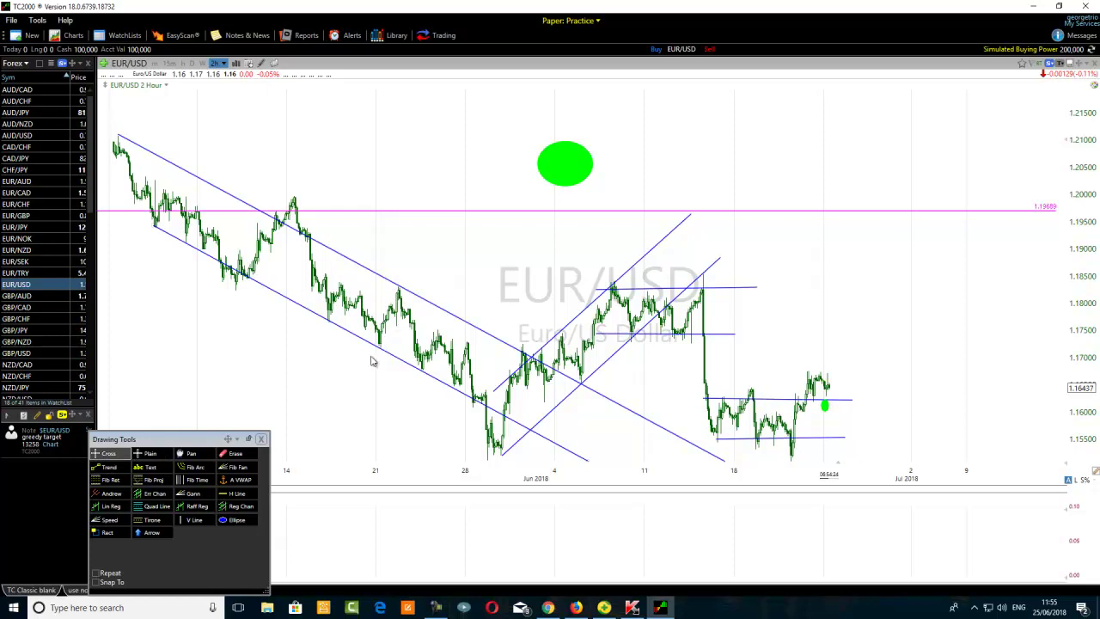
pyautogui.moveTo(377, 357); pyautogui.dragTo(381, 351)
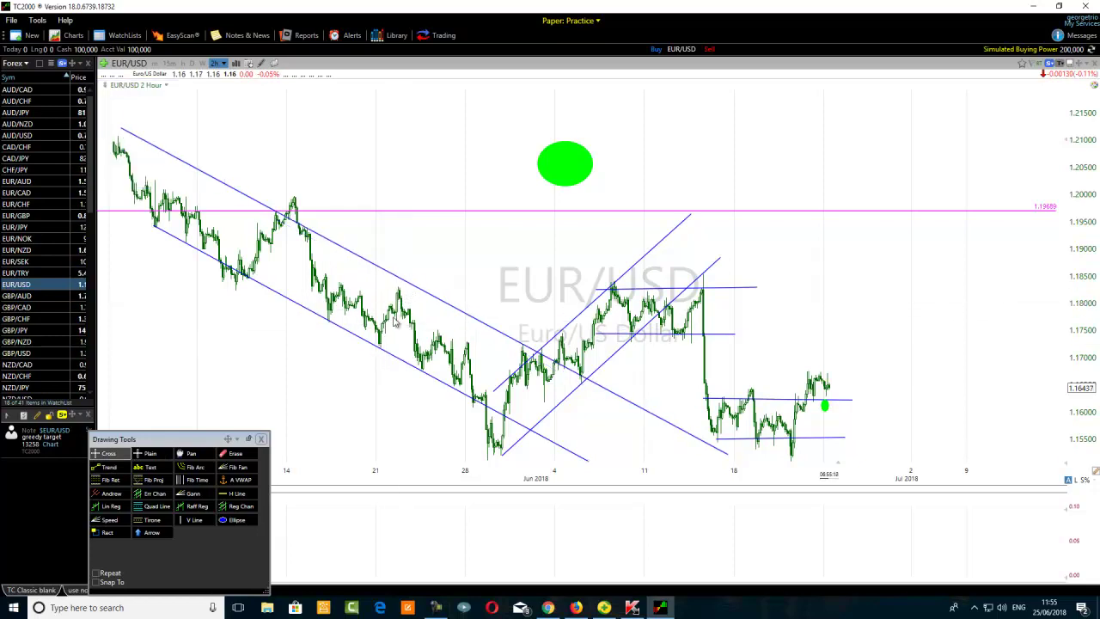
pyautogui.moveTo(408, 288); pyautogui.dragTo(403, 295)
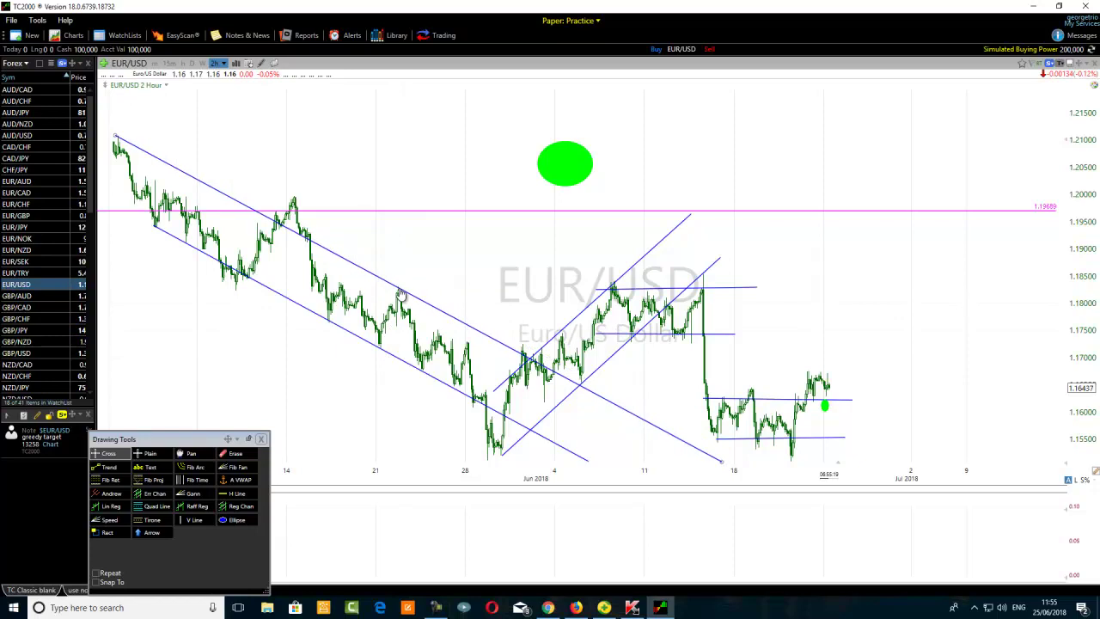
pyautogui.rightClick(386, 346)
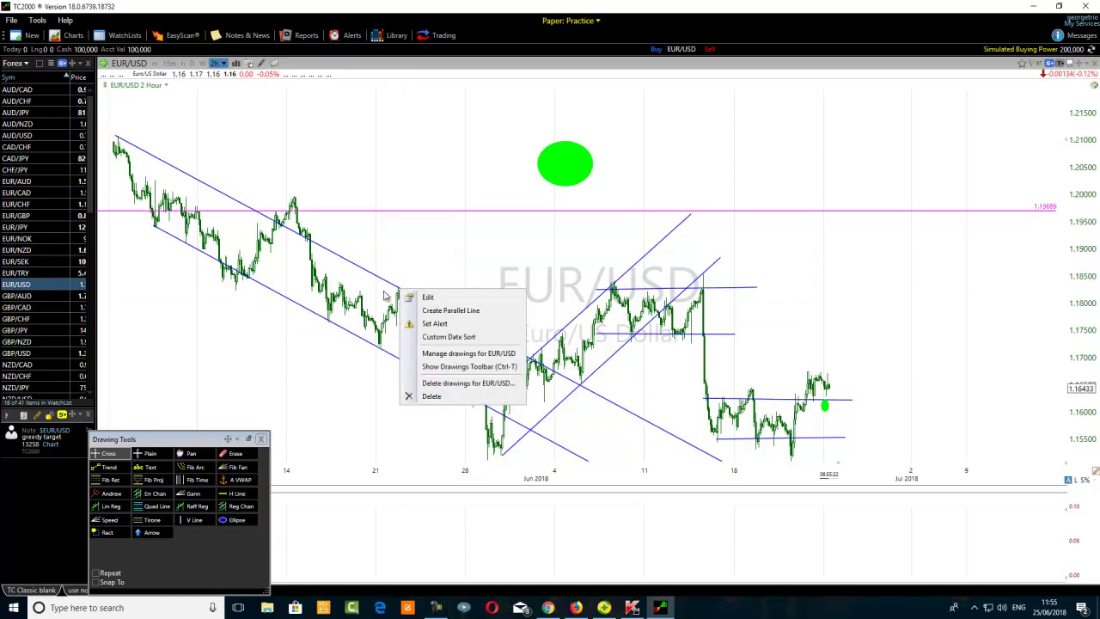
pyautogui.click(446, 288)
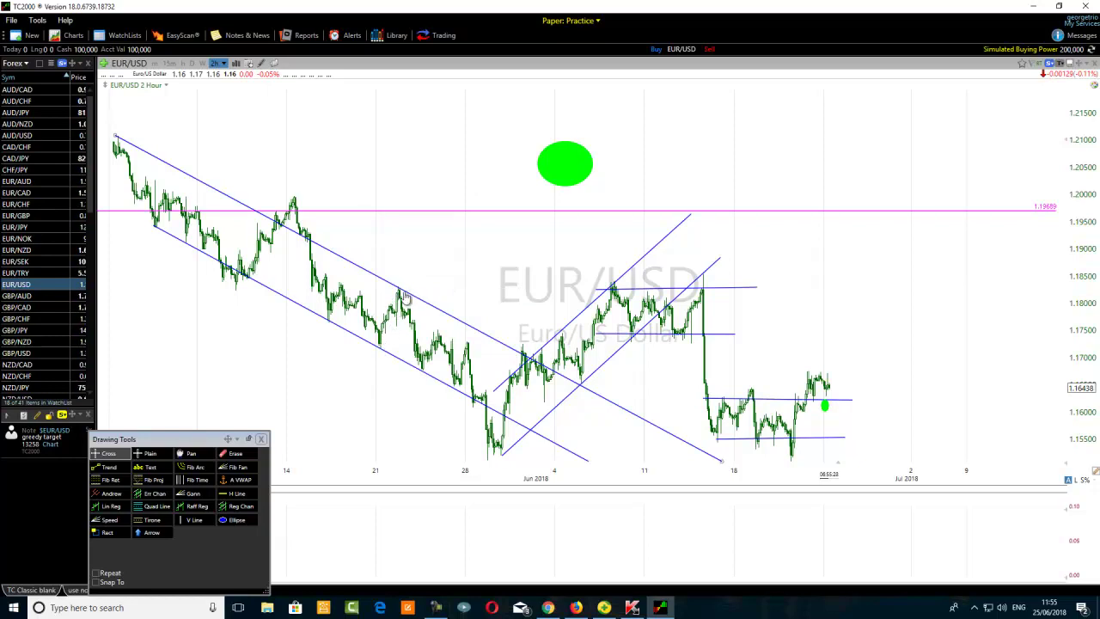
# - Examine the swing highs and lows touching the descending channel's lines and the June range on the EUR/USD 2-hour chart
pyautogui.moveTo(406, 296)
pyautogui.click(398, 293)
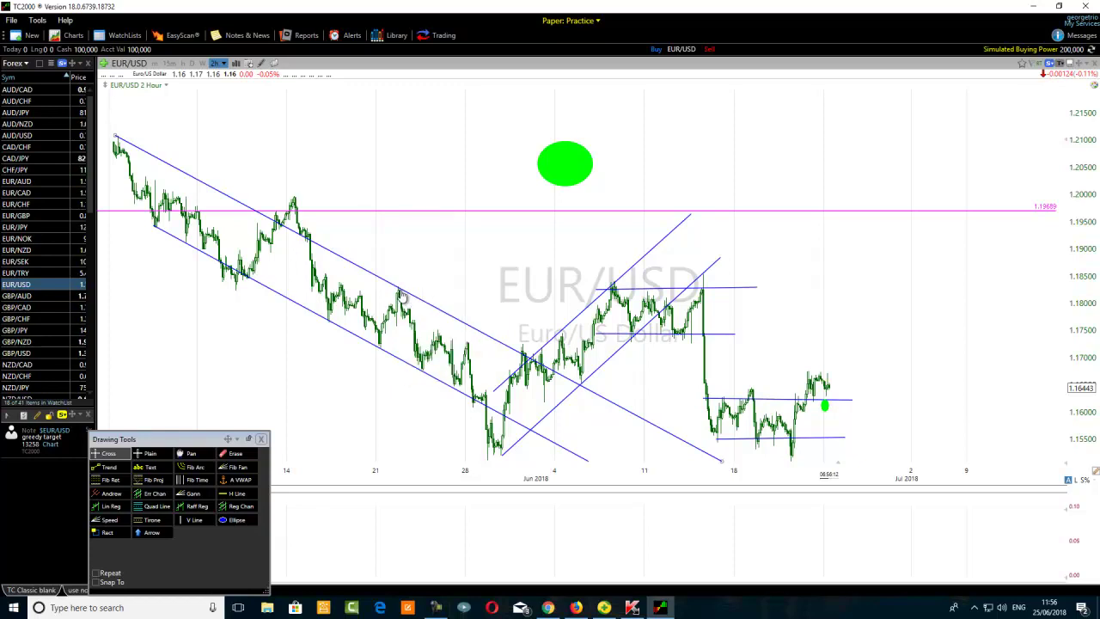
pyautogui.moveTo(401, 293)
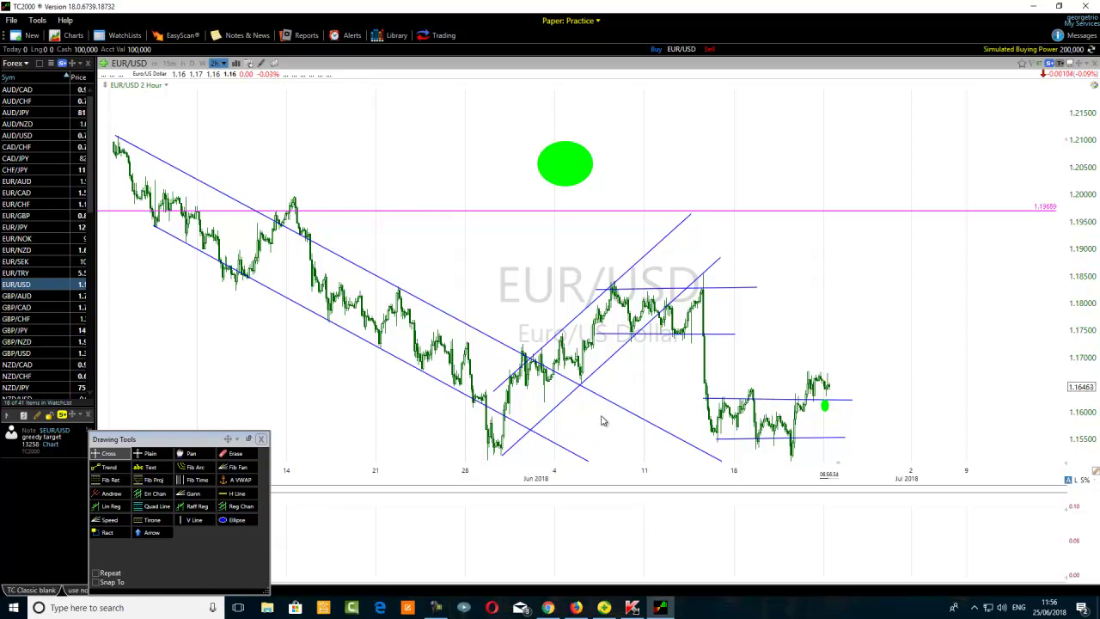
pyautogui.scroll(1, 577, 434)
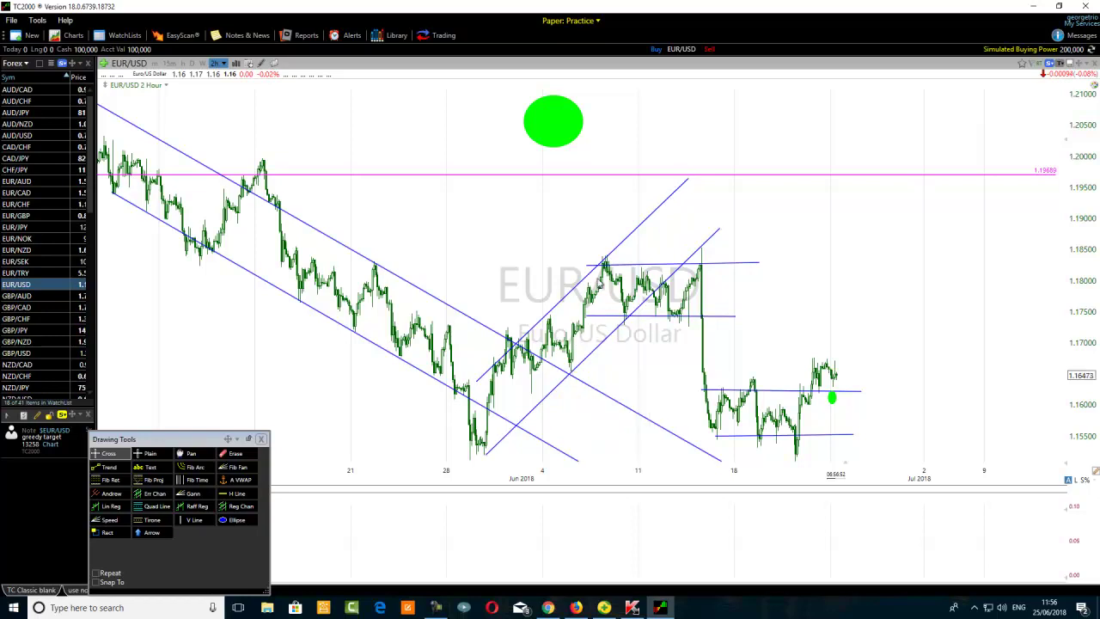
pyautogui.moveTo(608, 263)
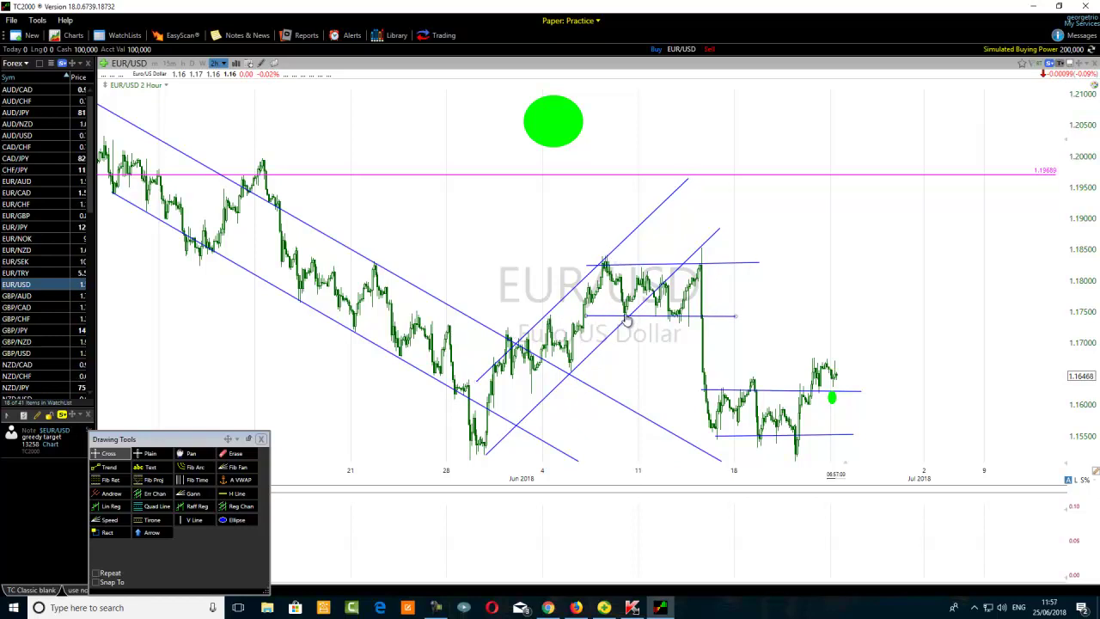
pyautogui.moveTo(624, 322)
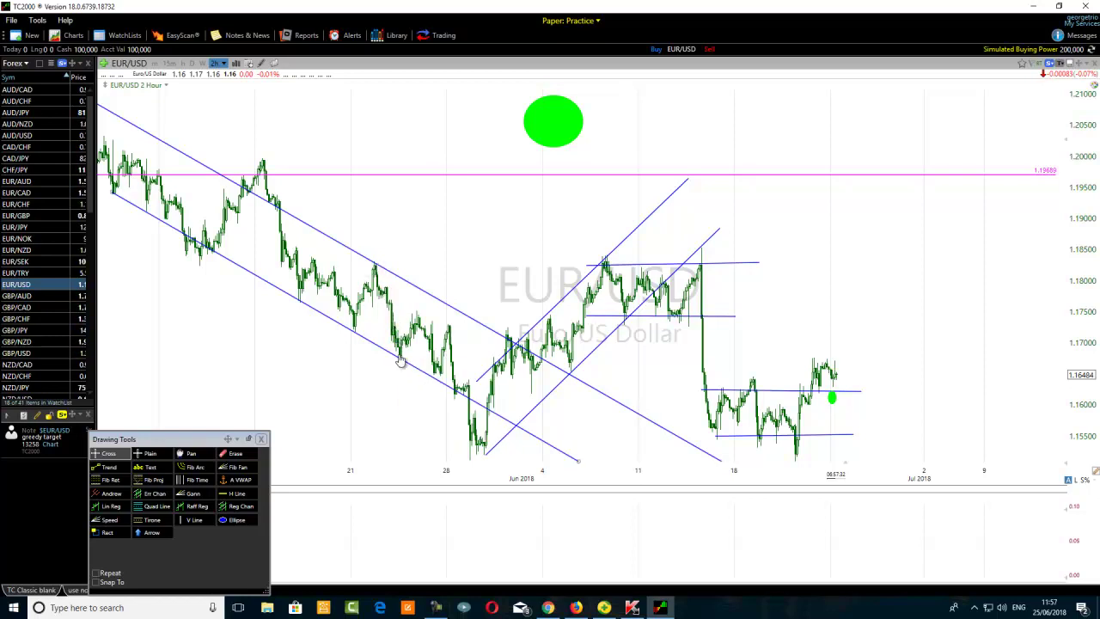
pyautogui.moveTo(400, 359)
pyautogui.moveTo(376, 271)
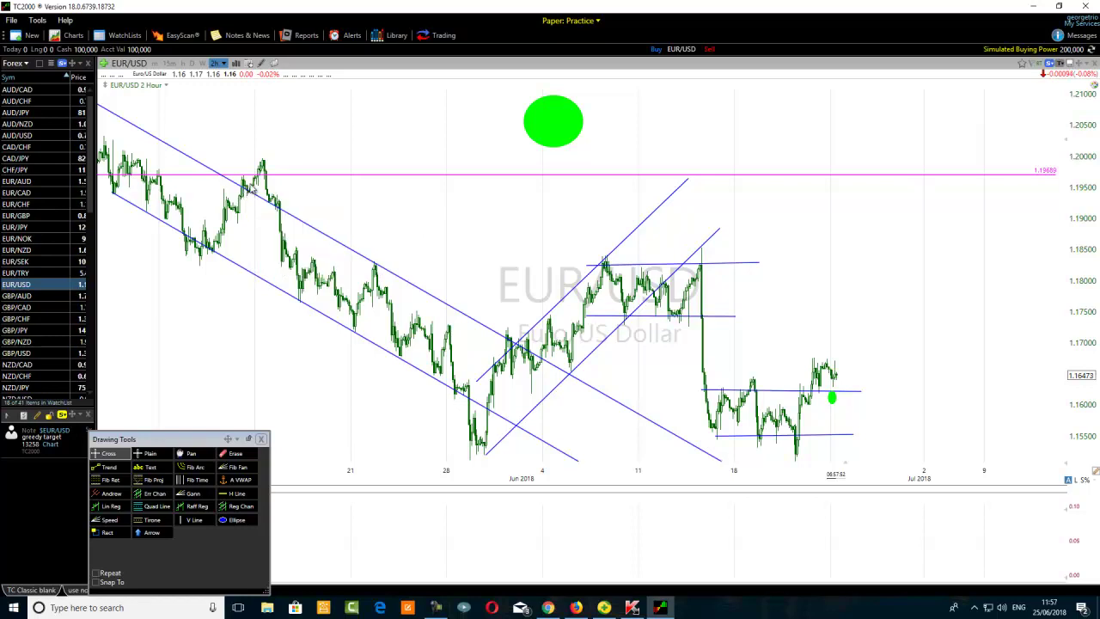
# - Draw a tiny trend line mark just below the mid-May swing low, at about 1.1820
pyautogui.click(96, 468)
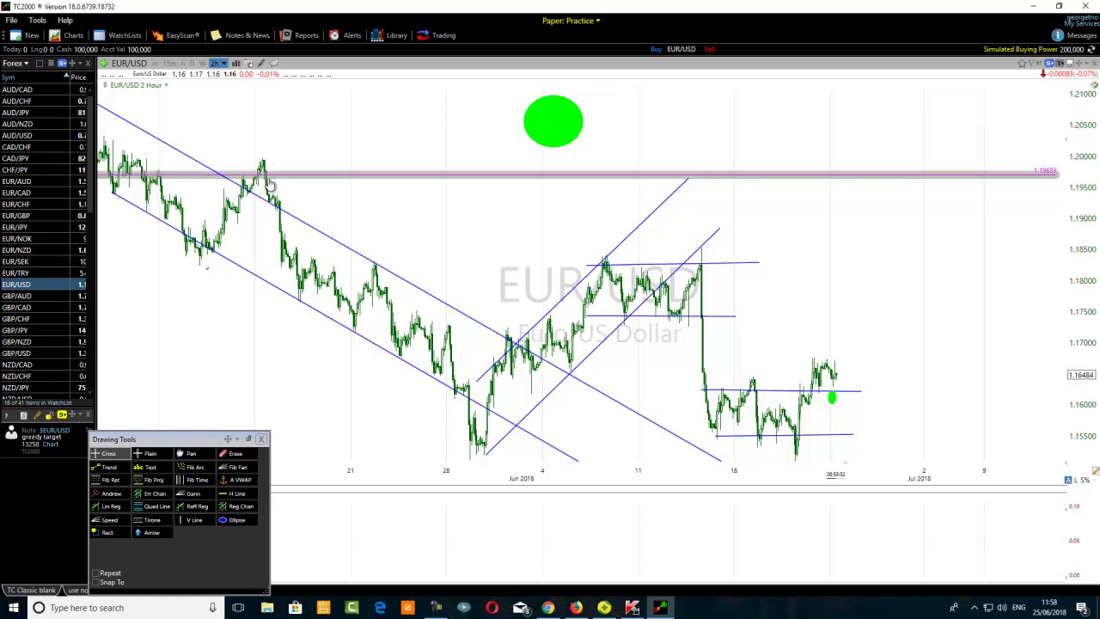
# - Examine how price reacts at the rising channel's lines and at the borders of the two horizontal June ranges
pyautogui.moveTo(272, 205)
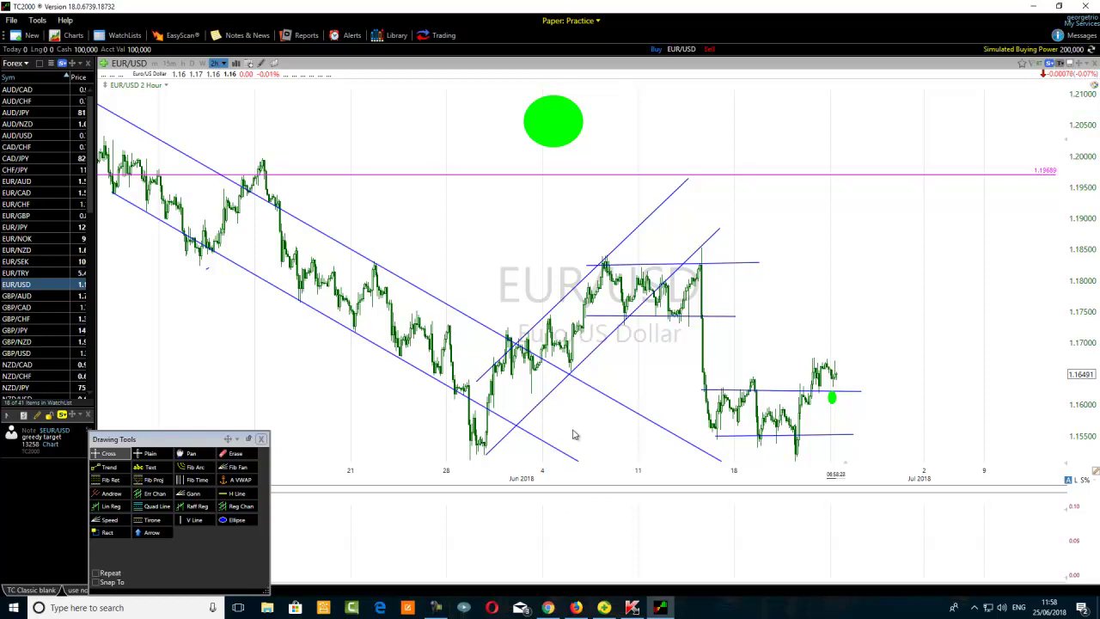
pyautogui.scroll(1, 570, 426)
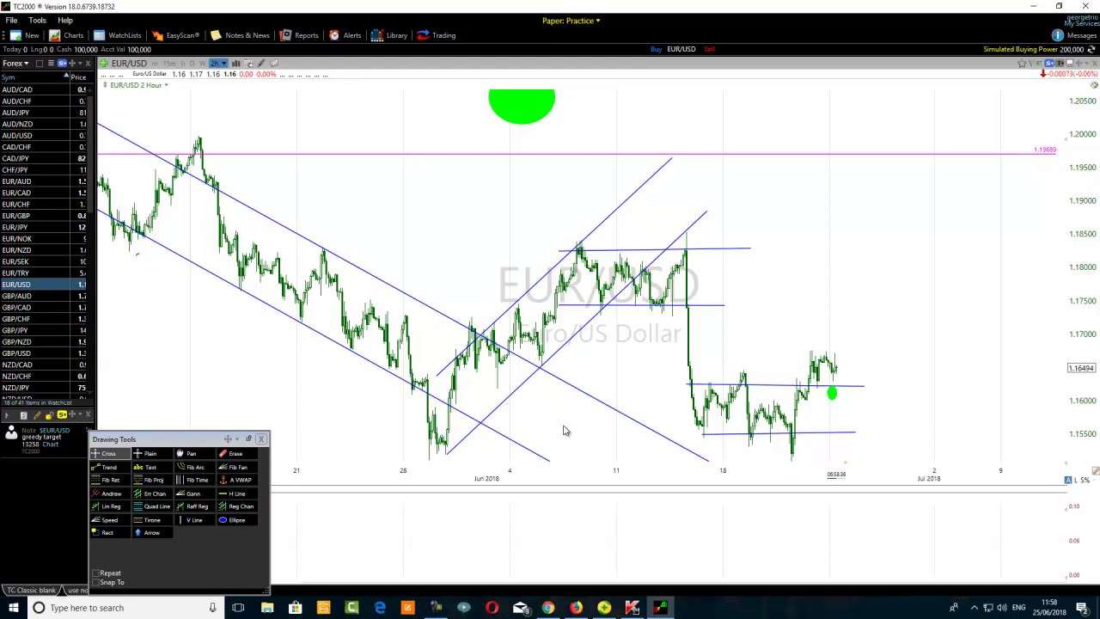
pyautogui.scroll(1, 564, 431)
pyautogui.scroll(-1, 505, 404)
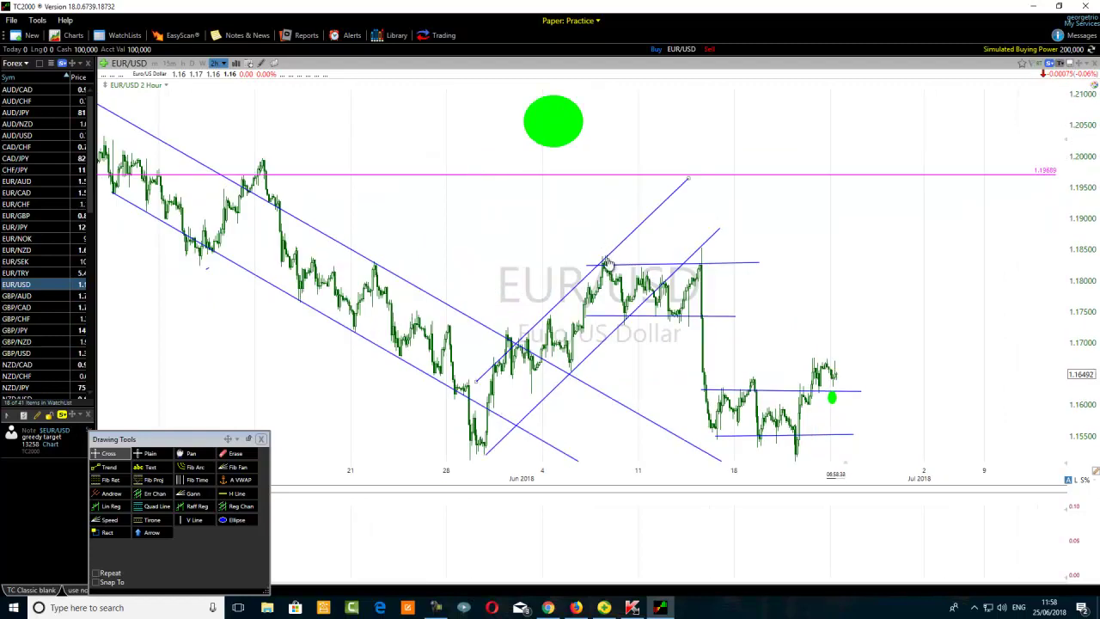
pyautogui.moveTo(628, 323)
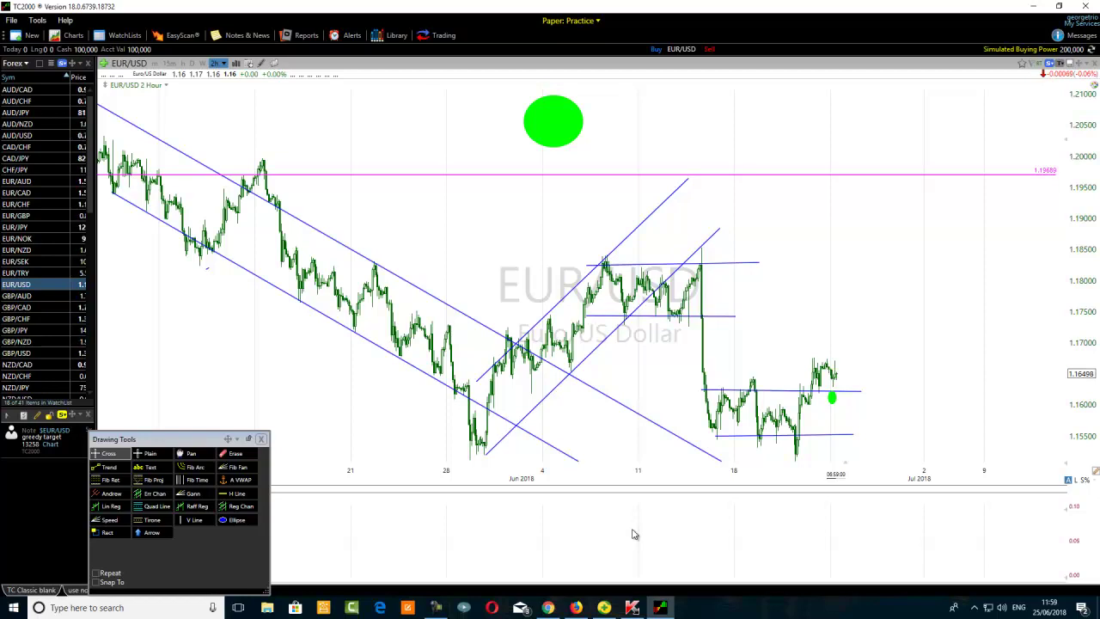
pyautogui.scroll(3, 614, 486)
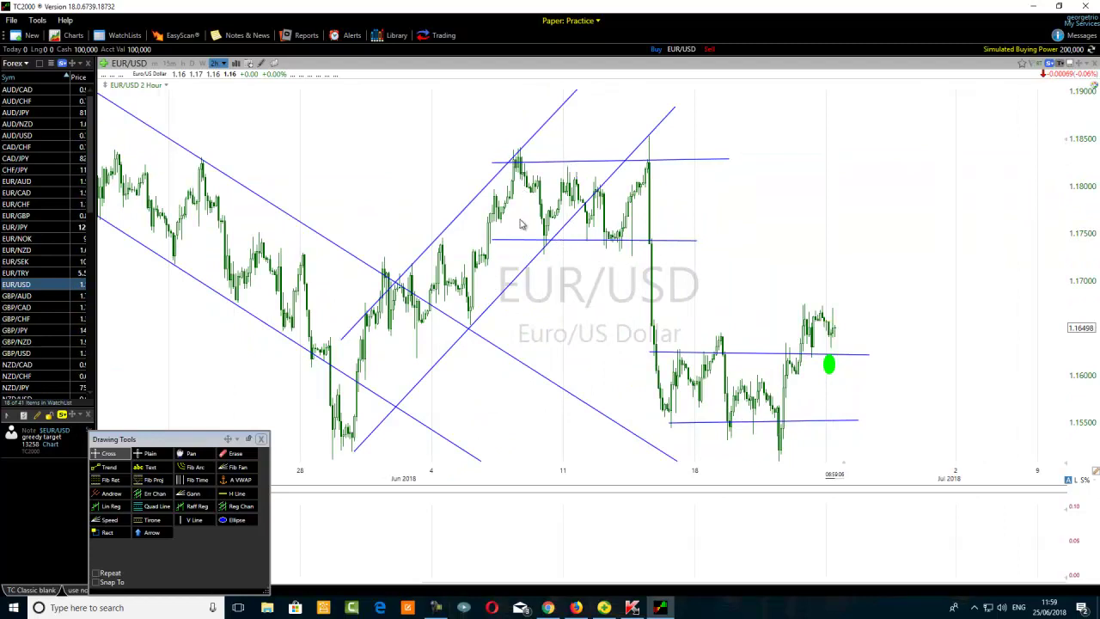
pyautogui.click(526, 161)
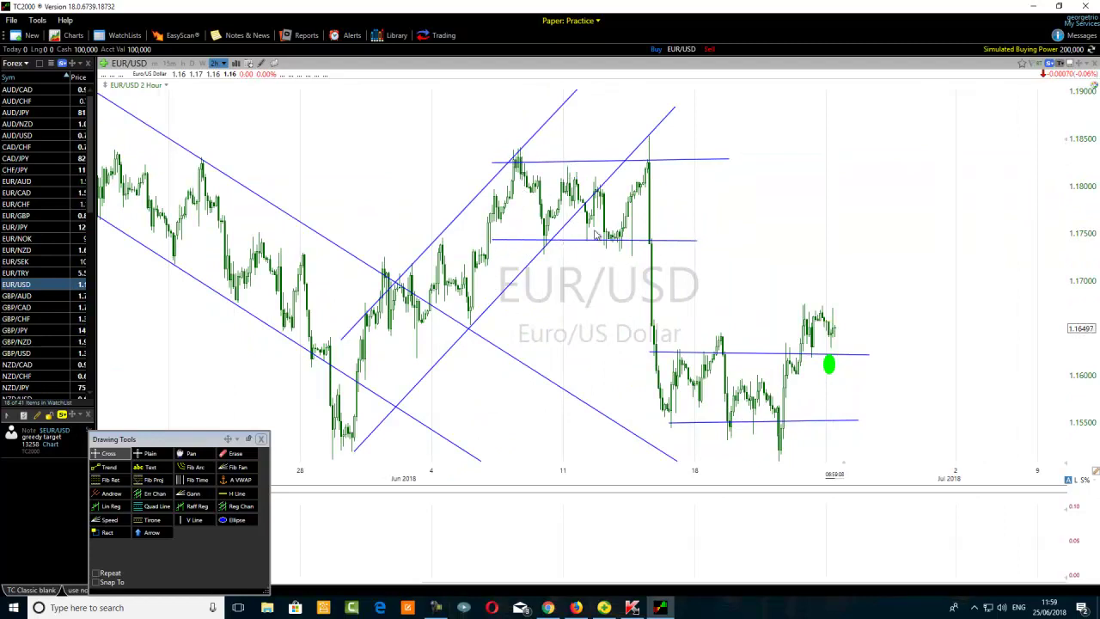
pyautogui.moveTo(649, 166)
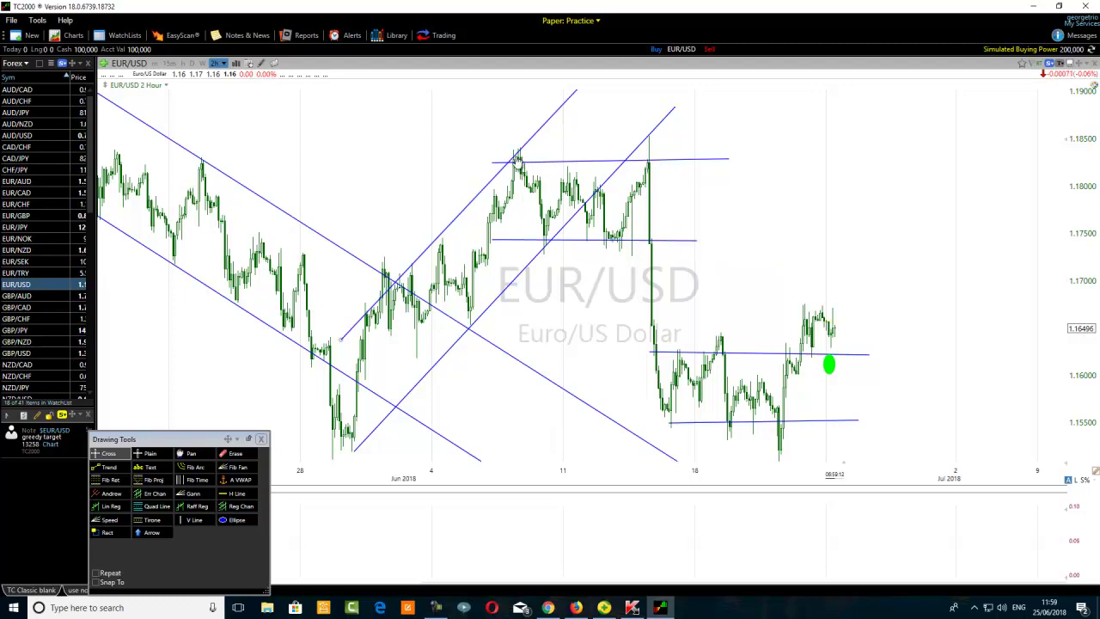
pyautogui.moveTo(567, 166)
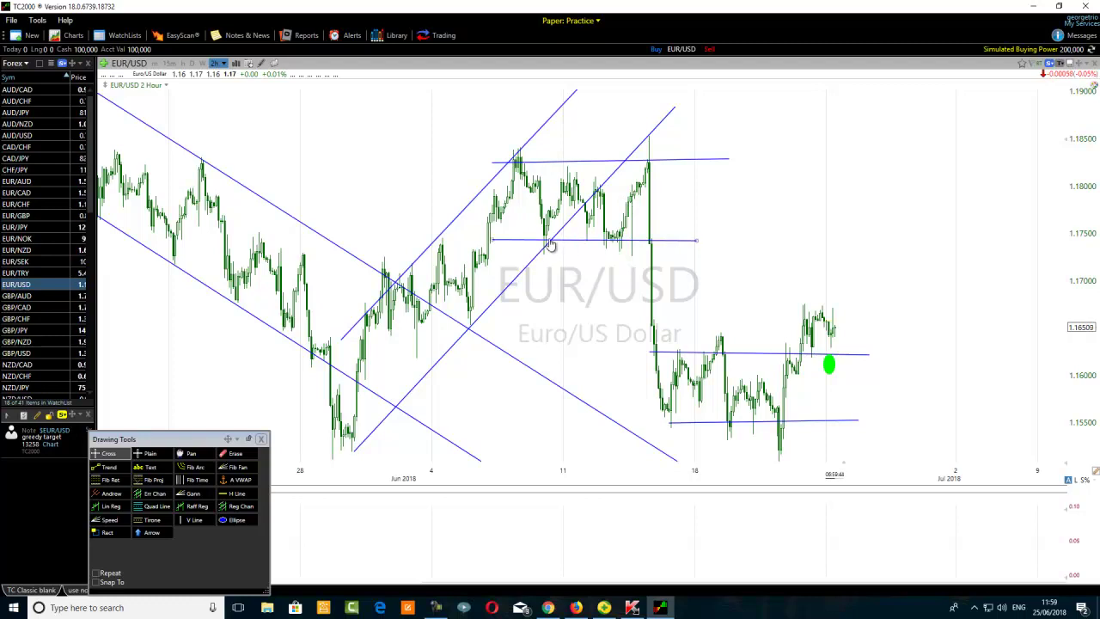
pyautogui.moveTo(544, 245)
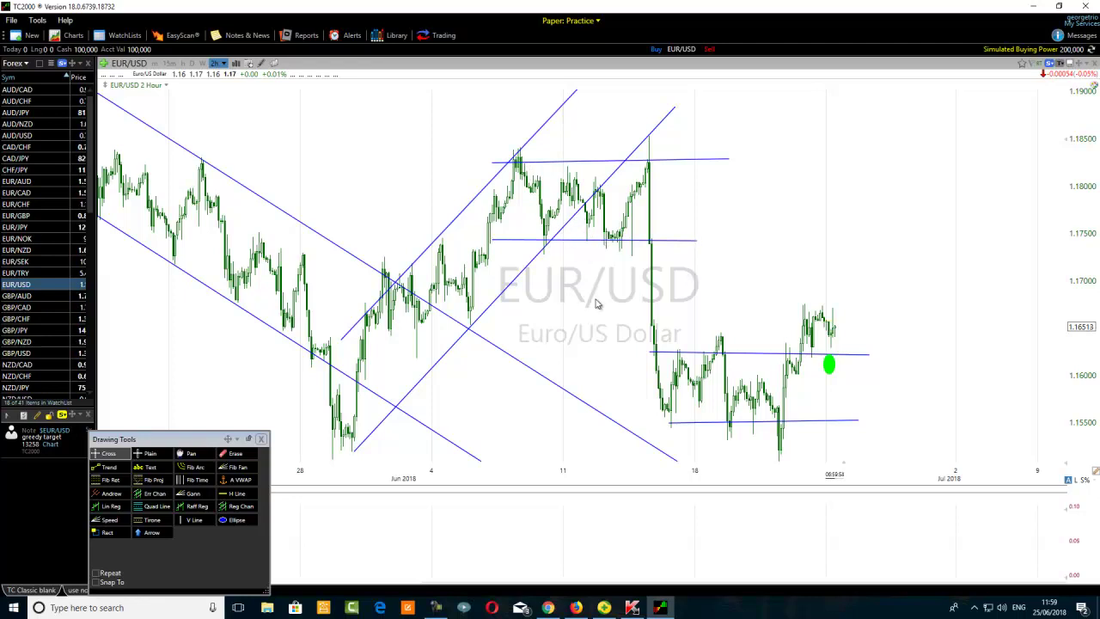
pyautogui.scroll(1, 579, 301)
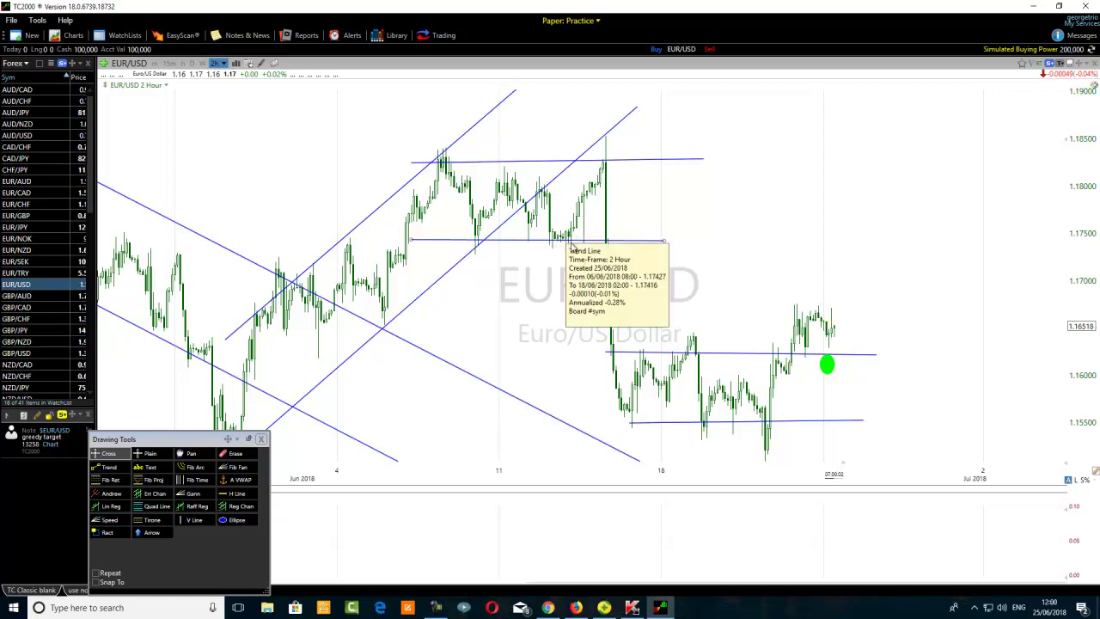
pyautogui.scroll(2, 541, 268)
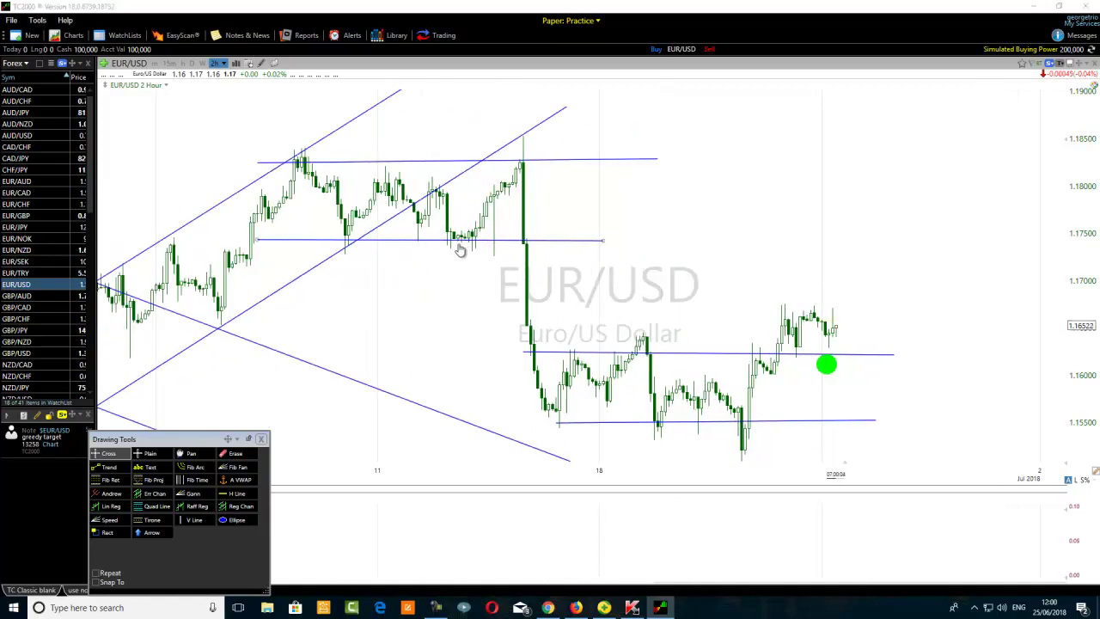
pyautogui.moveTo(455, 249)
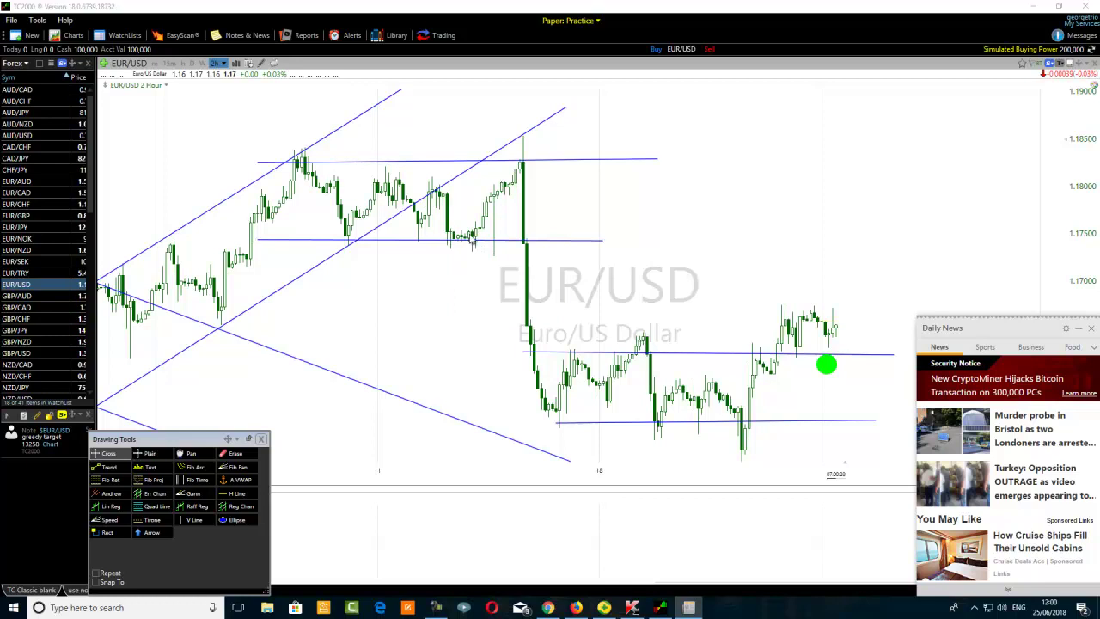
pyautogui.scroll(-2, 369, 314)
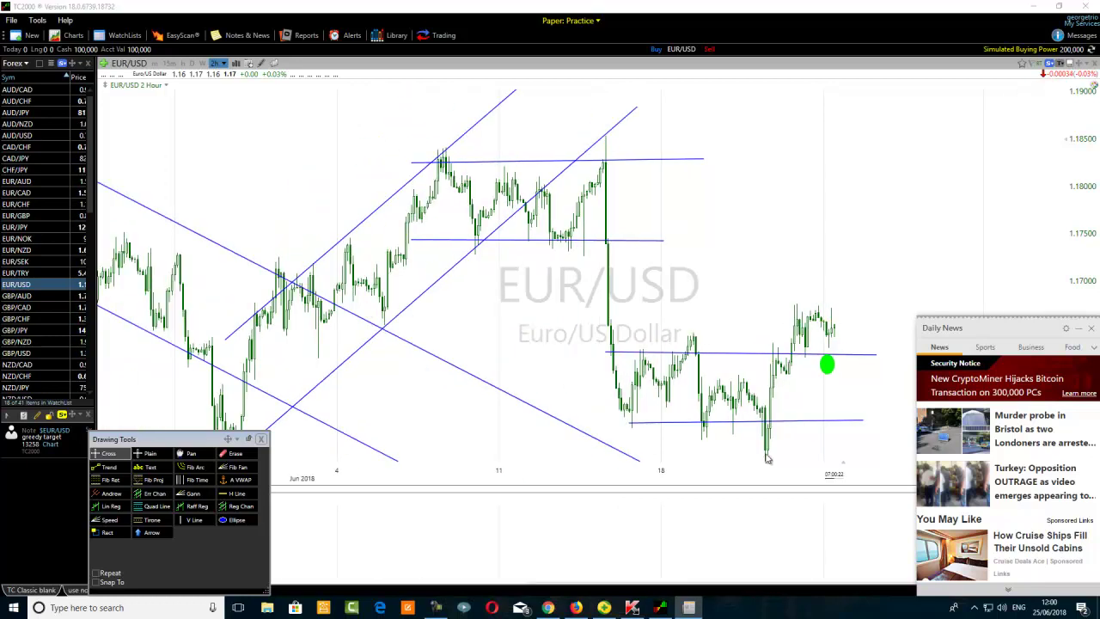
# - Switch to Firefox and look through the stochastic-macd.com page list as far as the Documents and chart pattern pages
pyautogui.click(576, 607)
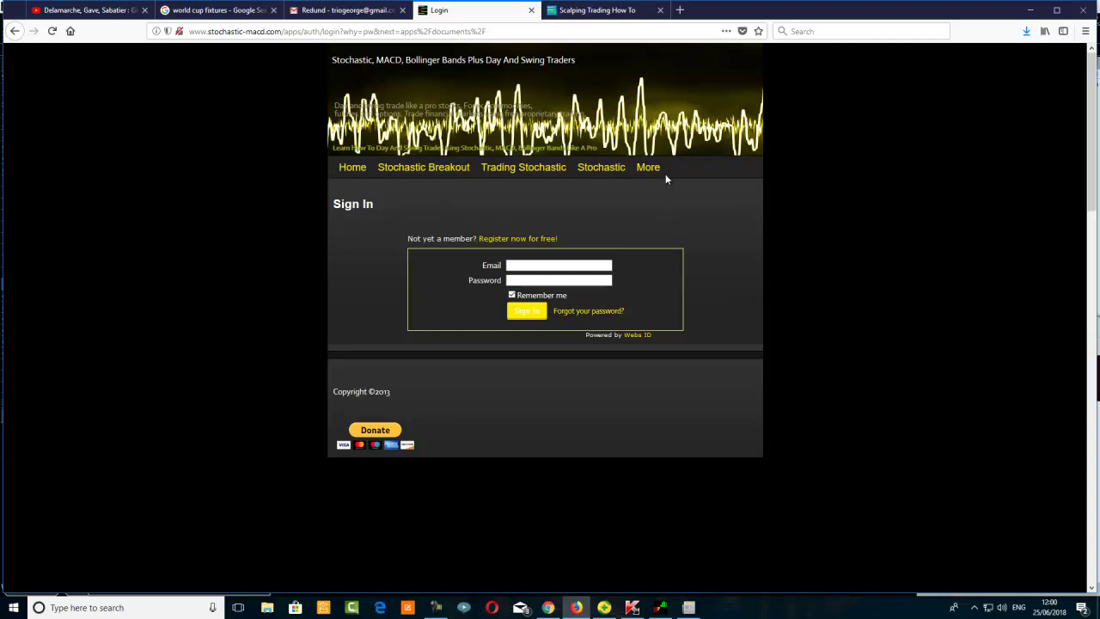
pyautogui.moveTo(651, 172)
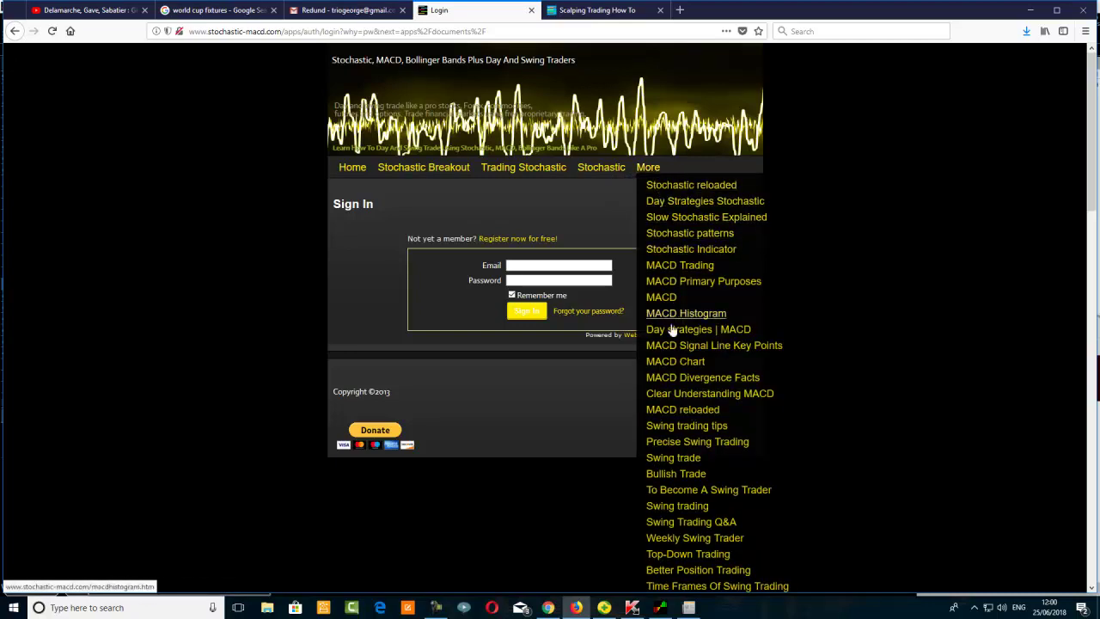
pyautogui.scroll(-3, 678, 425)
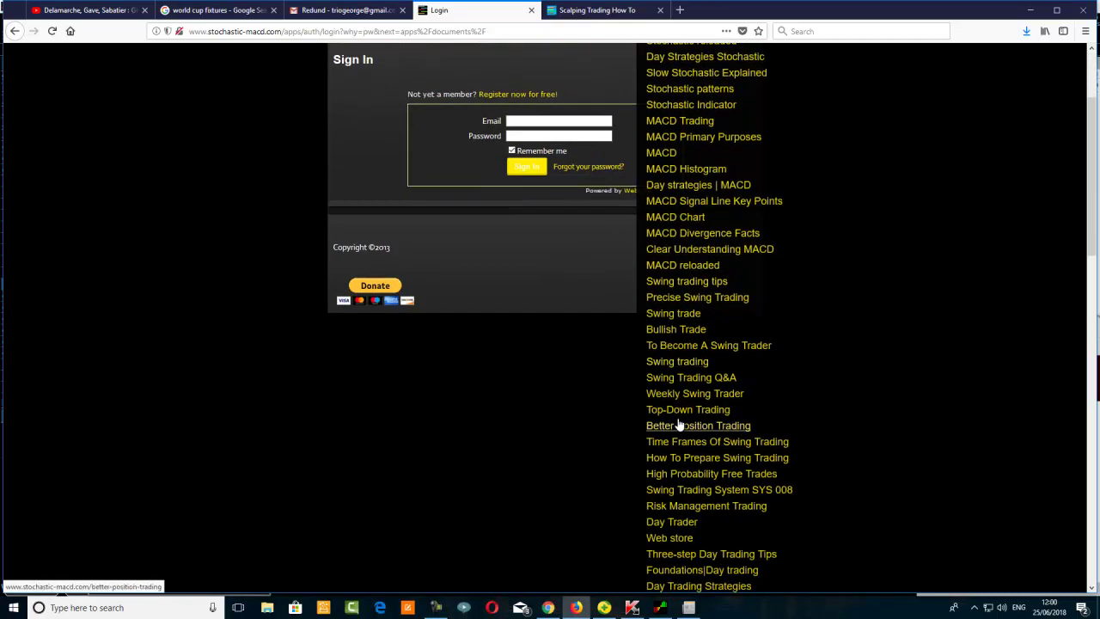
pyautogui.scroll(-4, 678, 425)
pyautogui.scroll(-3, 678, 424)
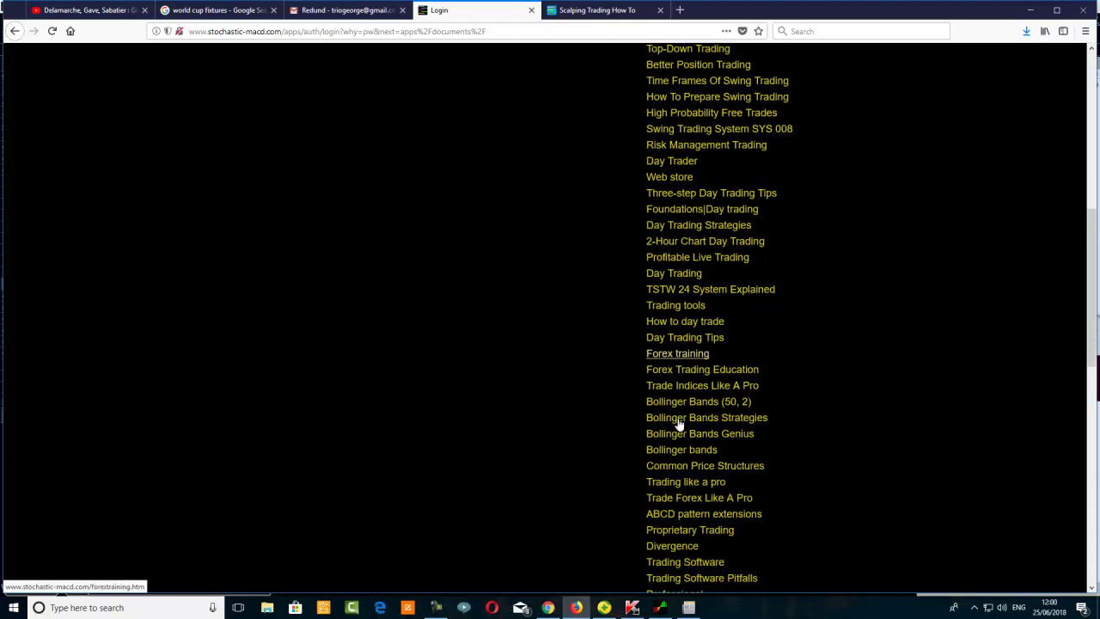
pyautogui.scroll(-2, 678, 425)
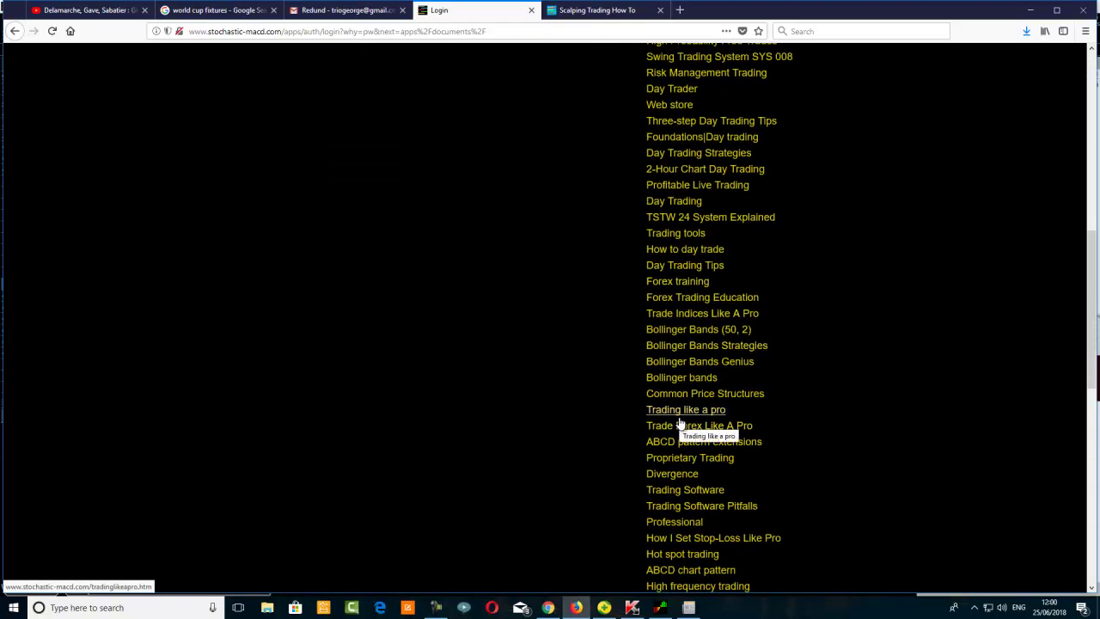
pyautogui.scroll(-2, 680, 425)
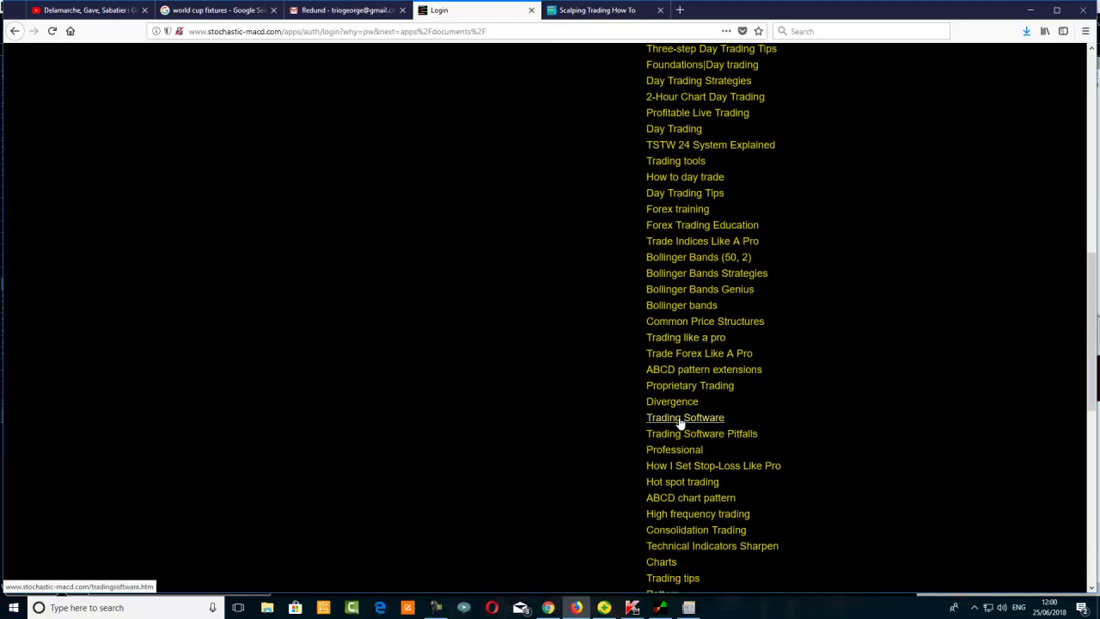
pyautogui.scroll(-2, 680, 425)
pyautogui.scroll(-2, 680, 425)
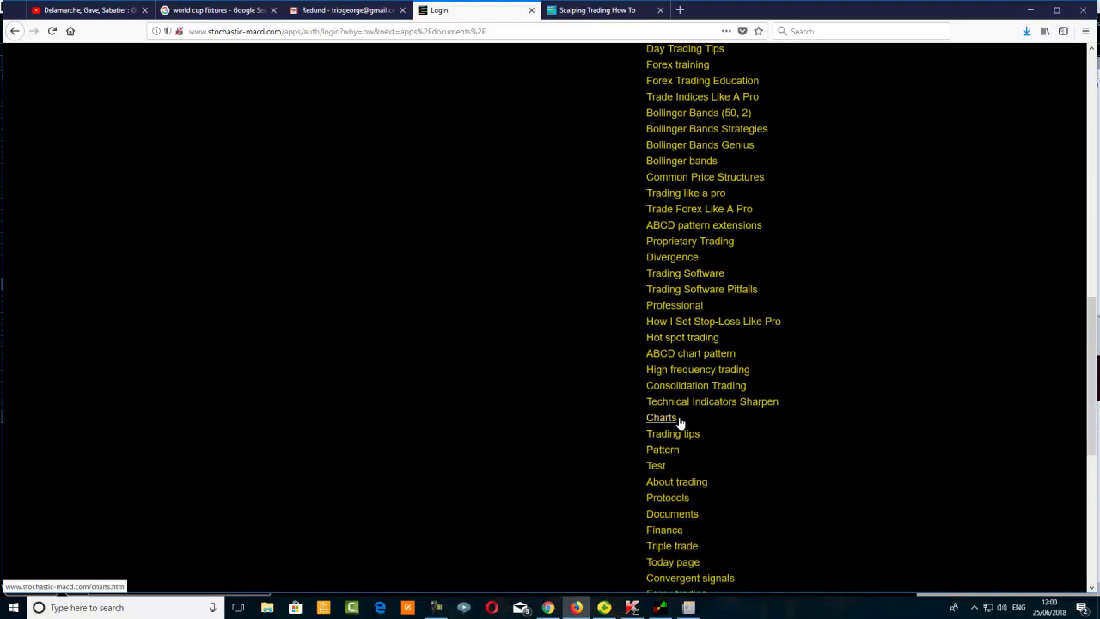
pyautogui.scroll(-2, 666, 440)
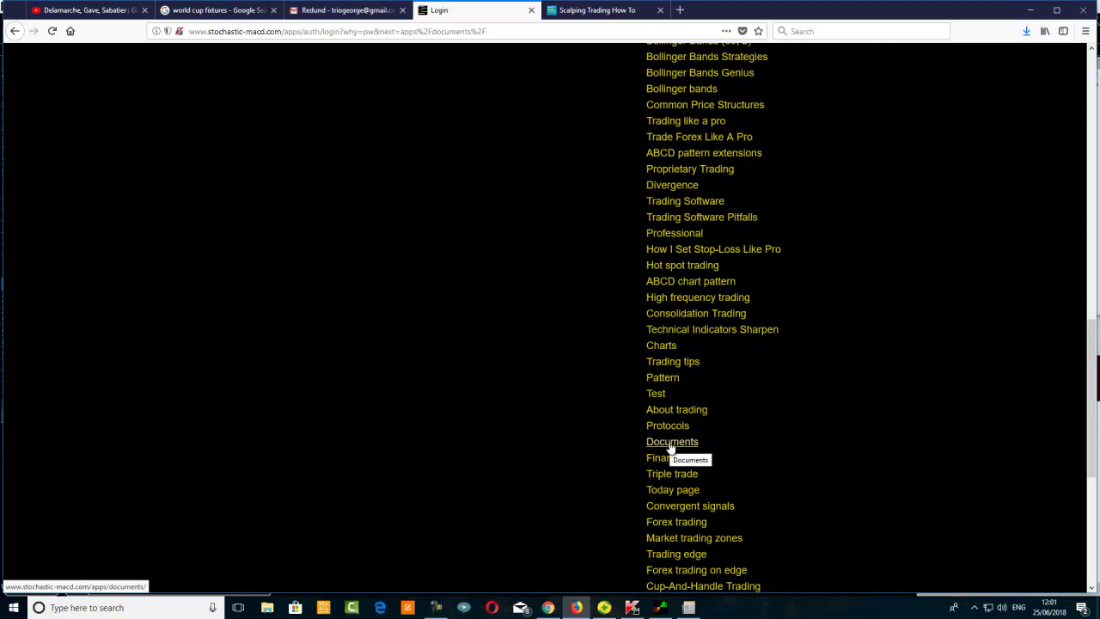
pyautogui.scroll(12, 651, 386)
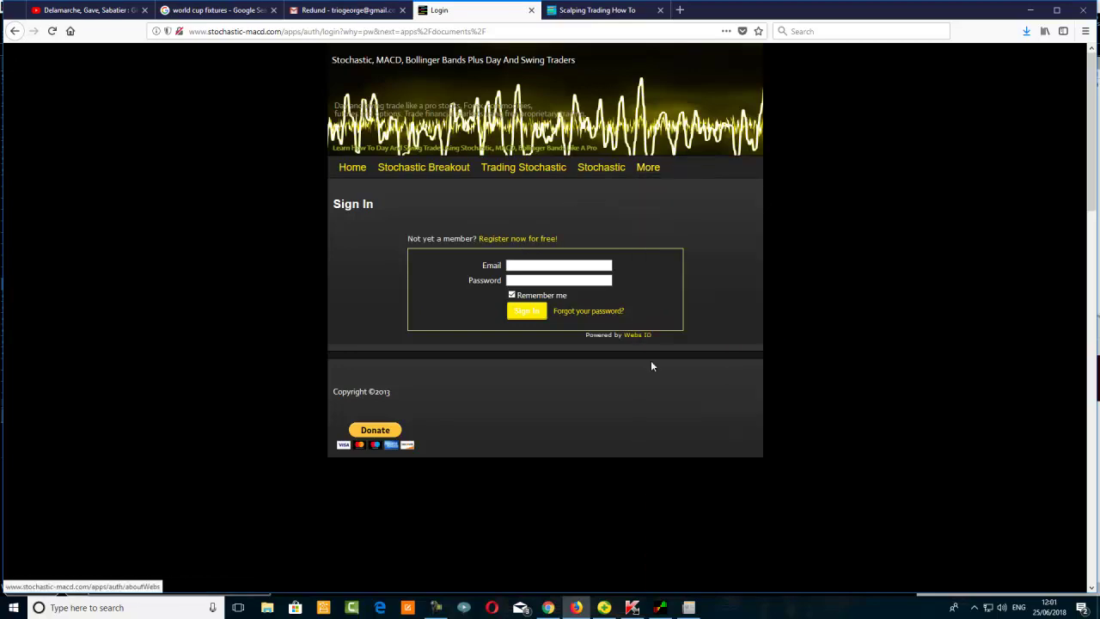
# - Examine the email and password fields of the stochastic-macd.com member sign-in form
pyautogui.click(516, 265)
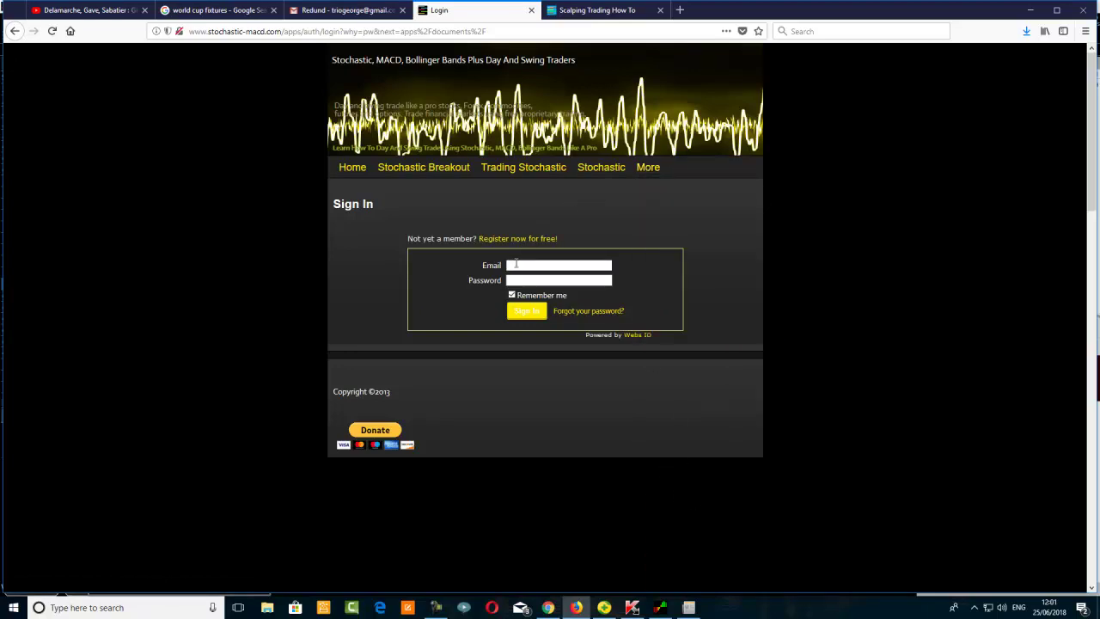
pyautogui.click(566, 279)
pyautogui.click(528, 314)
# - Switch to the dayprotraders.com page and look through the site's list of additional trading pages
pyautogui.click(616, 13)
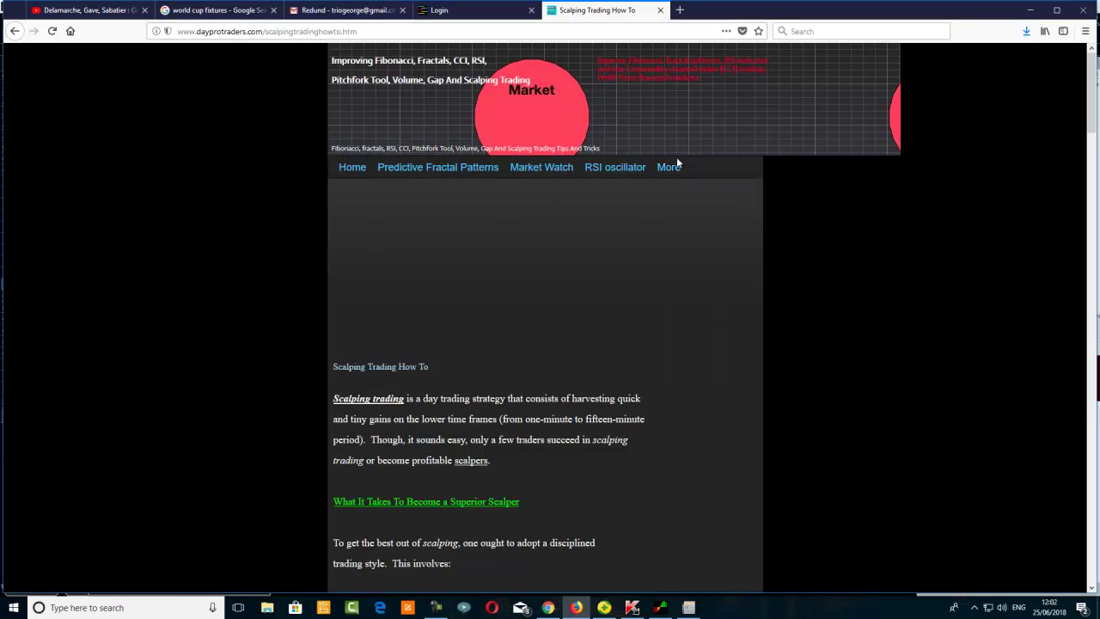
pyautogui.moveTo(669, 172)
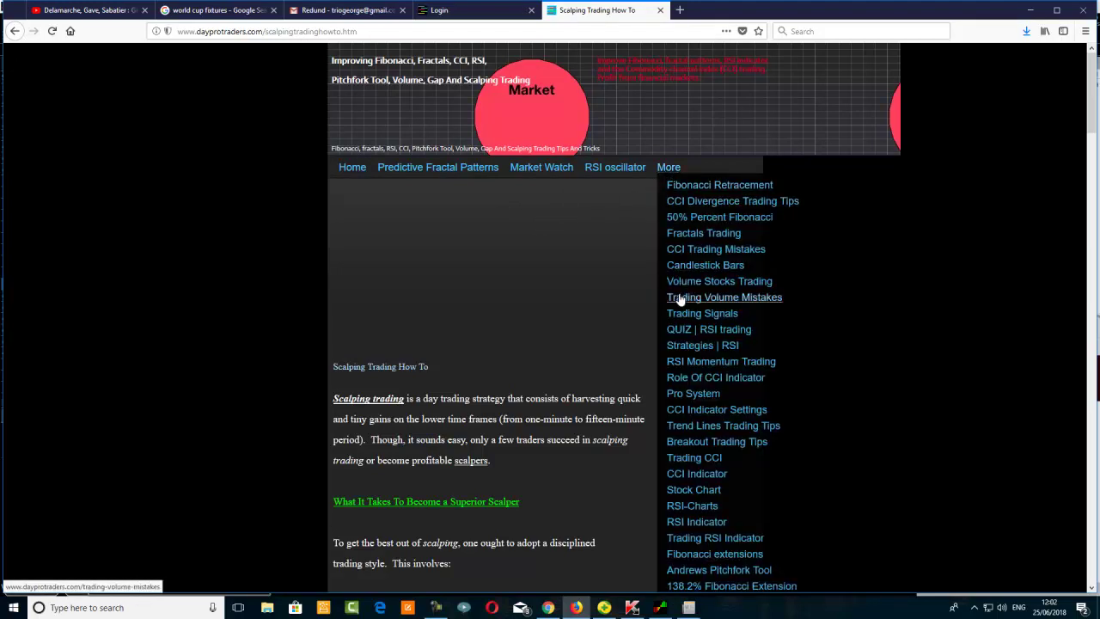
pyautogui.scroll(-7, 681, 298)
pyautogui.scroll(-5, 681, 307)
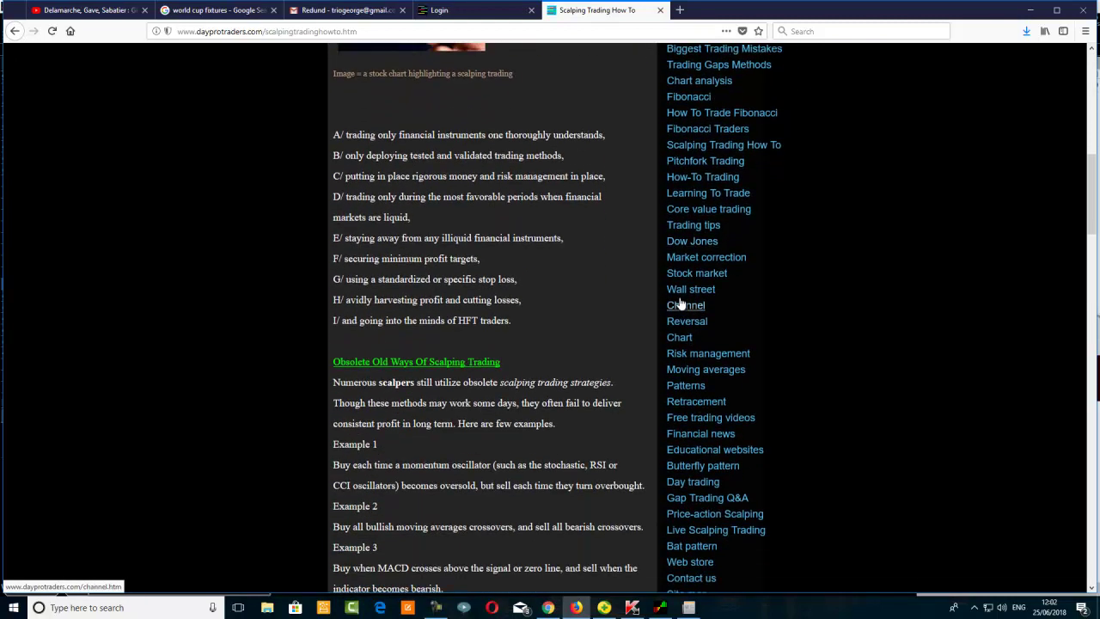
pyautogui.scroll(-3, 681, 303)
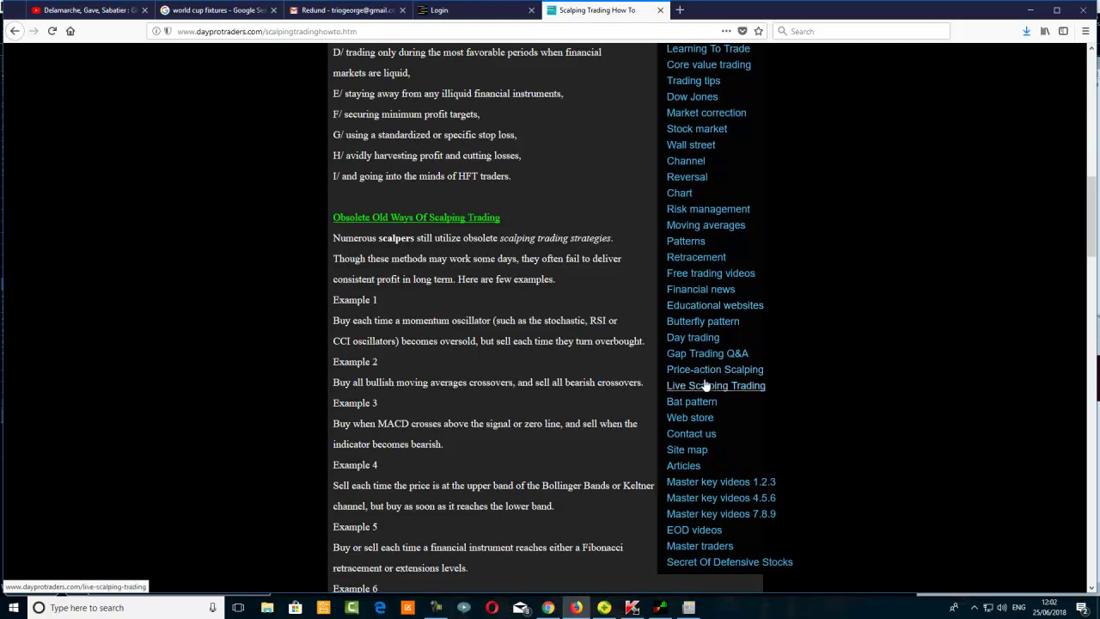
pyautogui.scroll(-3, 698, 379)
pyautogui.scroll(2, 694, 319)
pyautogui.scroll(3, 691, 319)
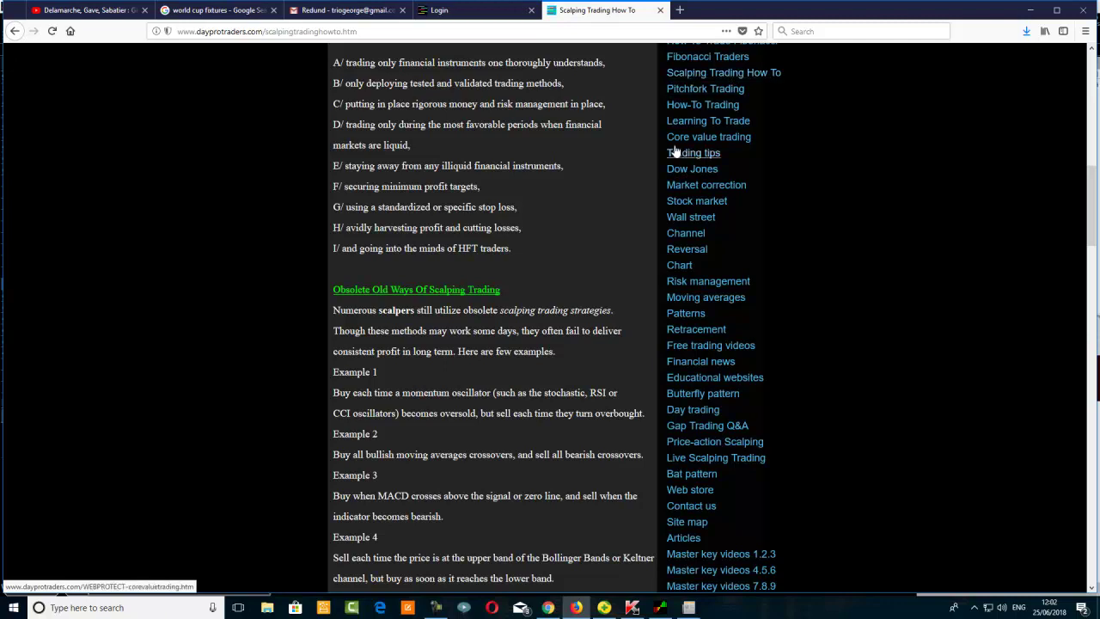
# - Open the Scalping Trading How To page and read through its rules, obsolete methods and playlist sections
pyautogui.click(694, 76)
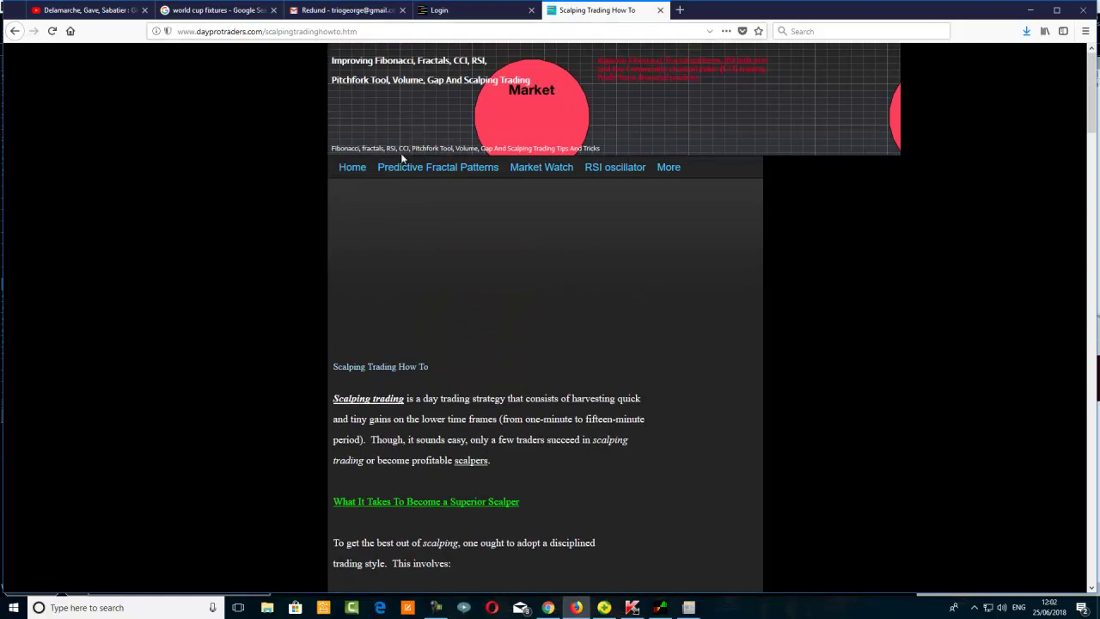
pyautogui.scroll(-8, 457, 476)
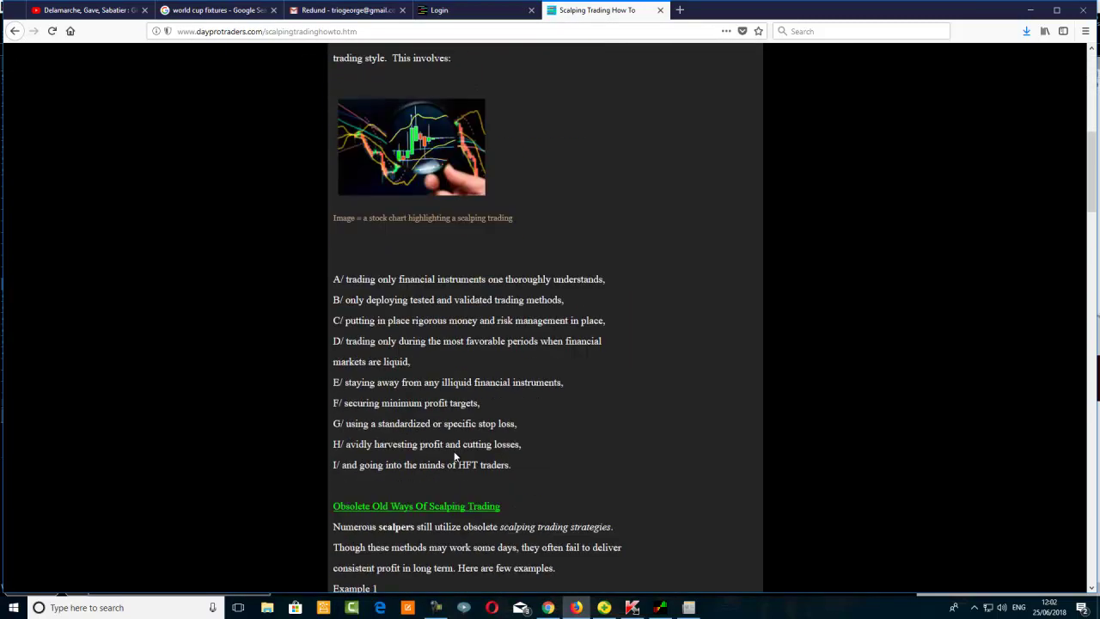
pyautogui.scroll(-7, 455, 456)
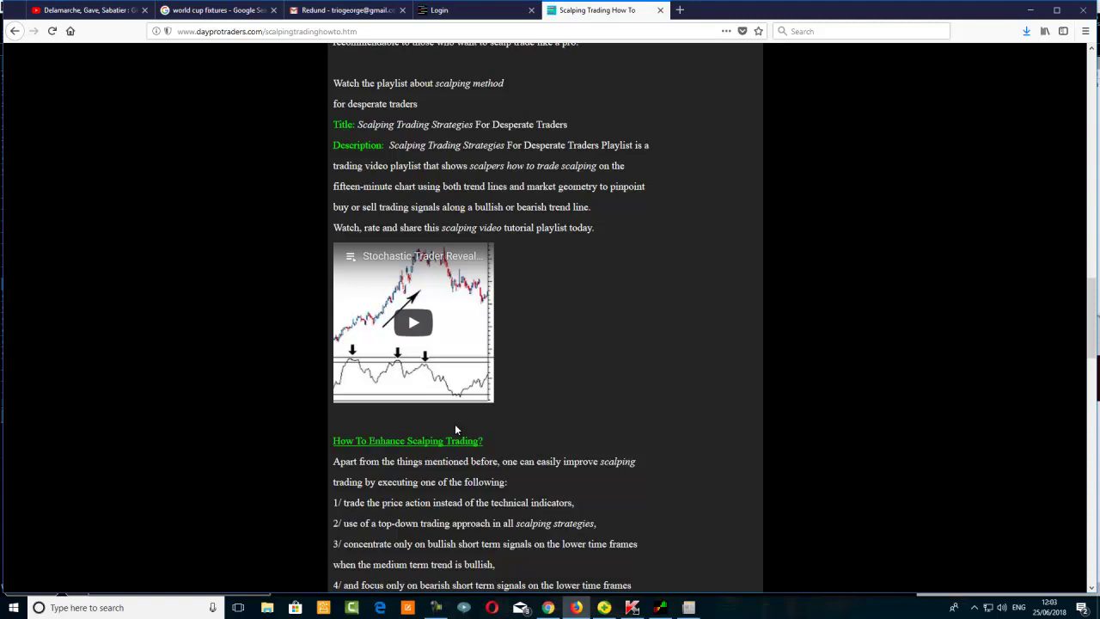
pyautogui.scroll(10, 632, 297)
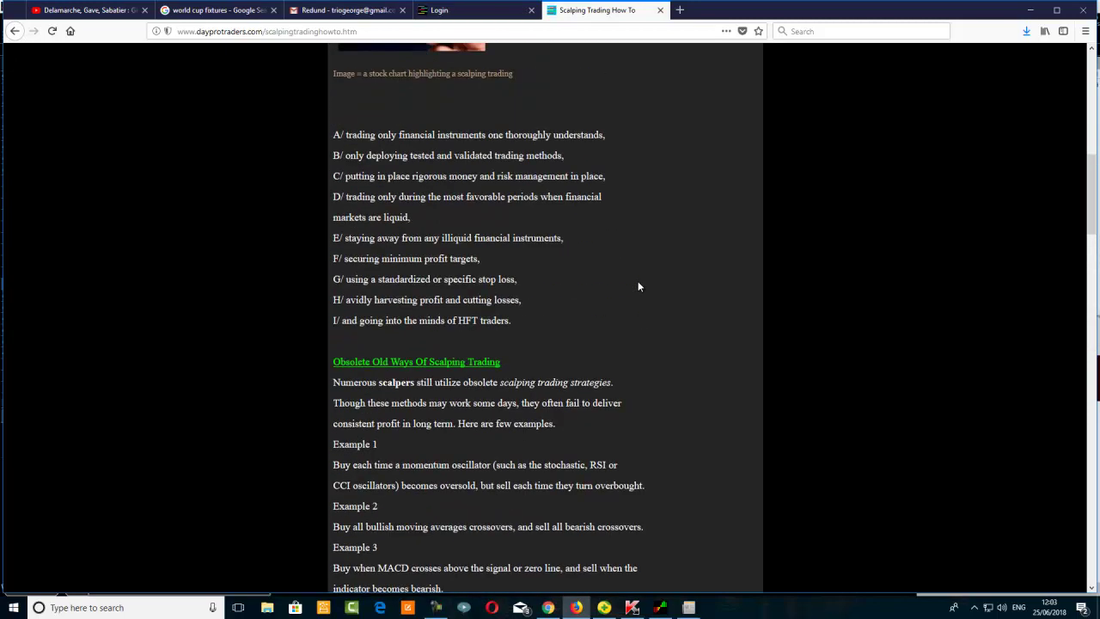
pyautogui.scroll(6, 639, 286)
pyautogui.scroll(2, 393, 320)
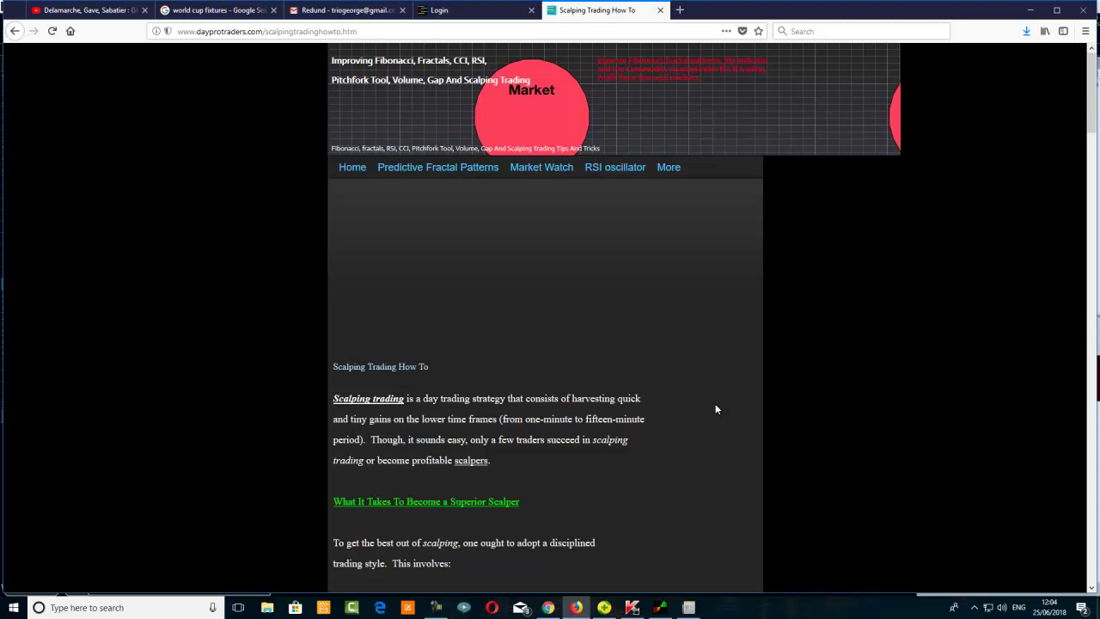
# - Switch to TC2000 and examine the swing high and low at the descending channel's lines in late May on the EUR/USD 2-hour chart
pyautogui.click(667, 610)
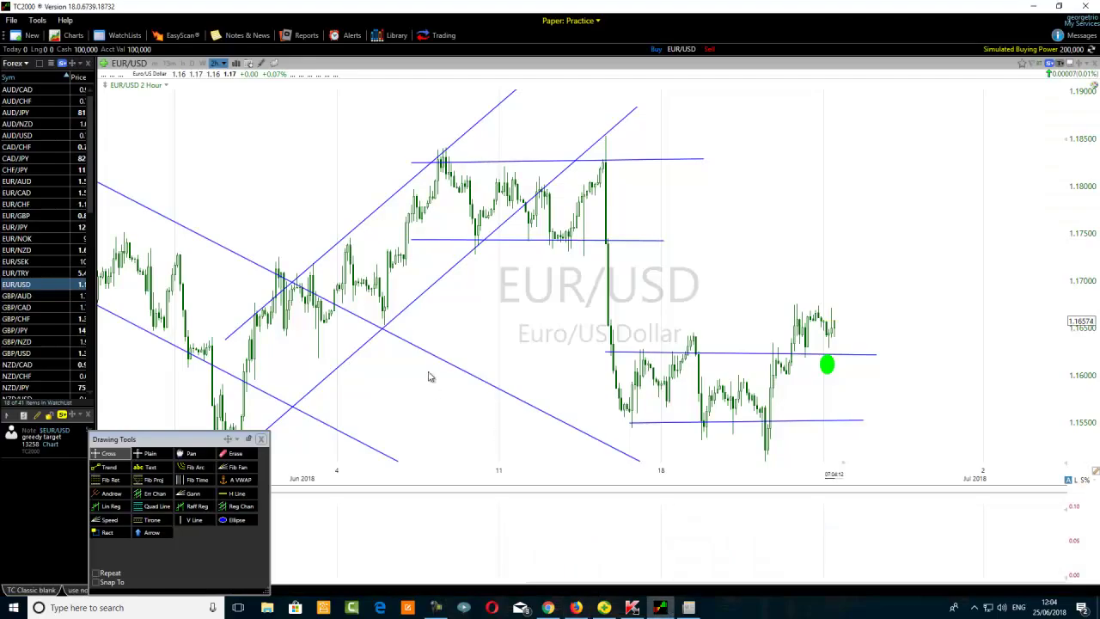
pyautogui.scroll(-2, 430, 378)
pyautogui.scroll(-1, 289, 392)
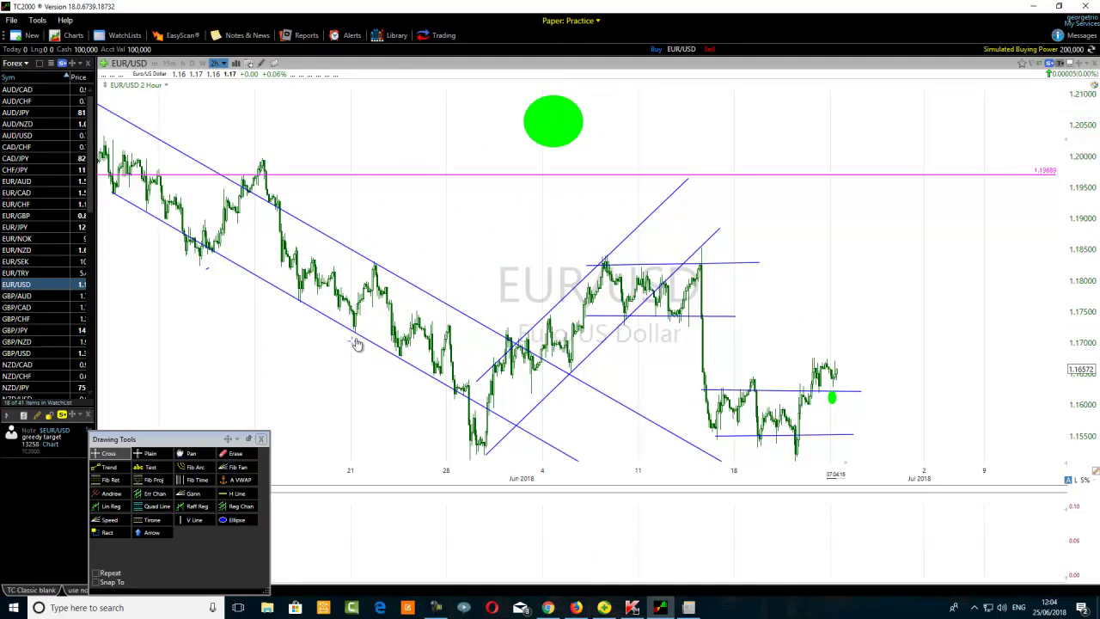
pyautogui.moveTo(359, 342)
pyautogui.moveTo(376, 273)
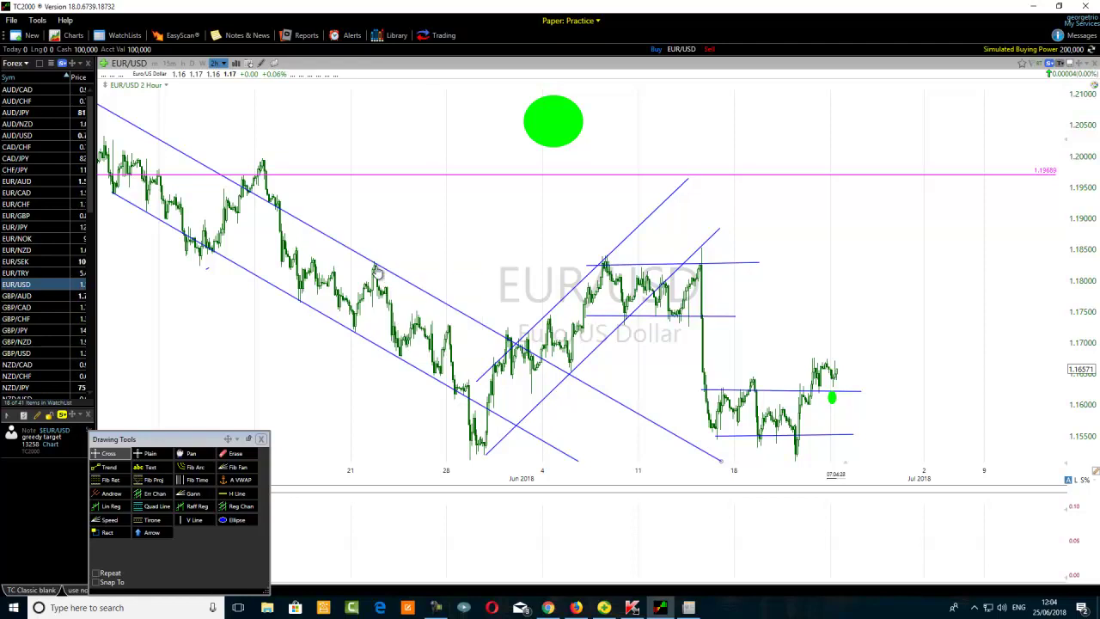
pyautogui.scroll(2, 783, 424)
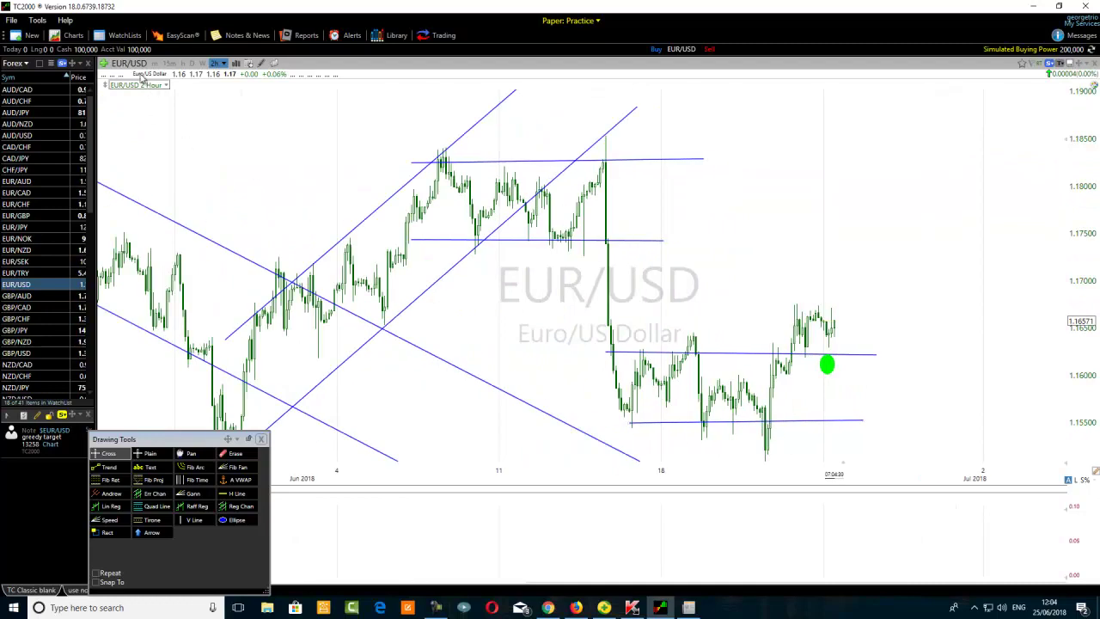
# - Examine how recent EUR/USD price reacts at the upper border of the lower June range
pyautogui.scroll(1, 832, 406)
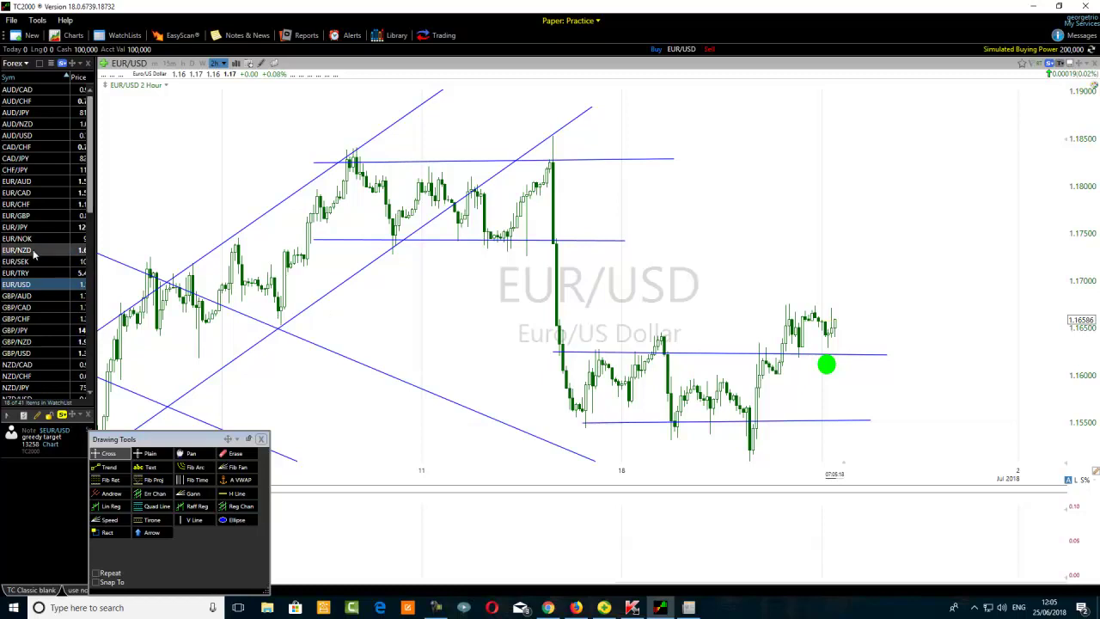
pyautogui.scroll(-2, 458, 318)
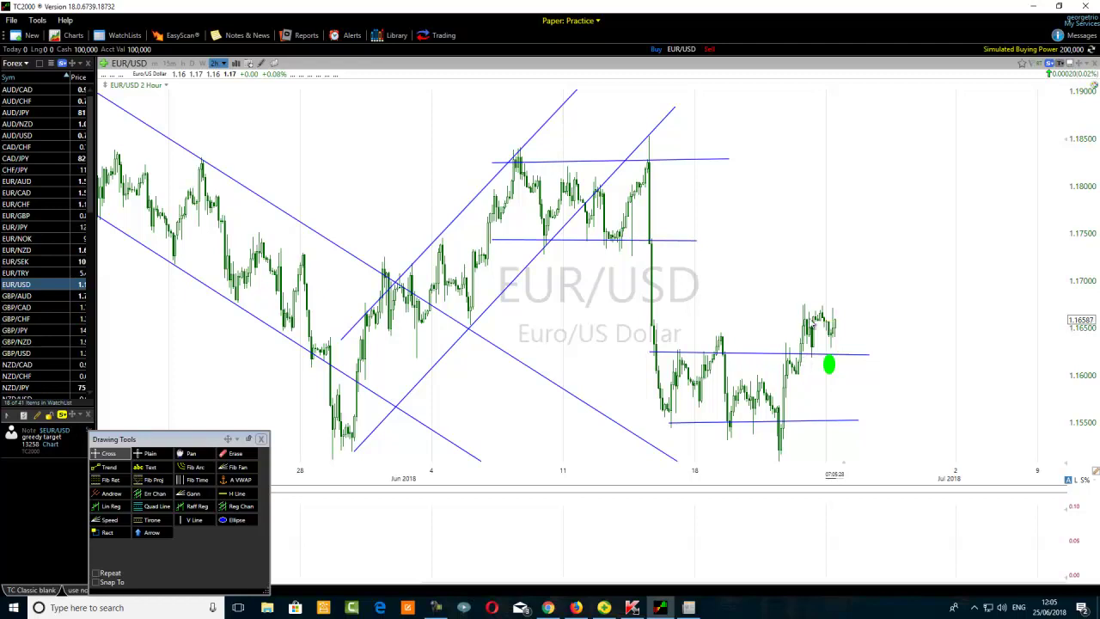
pyautogui.scroll(3, 793, 376)
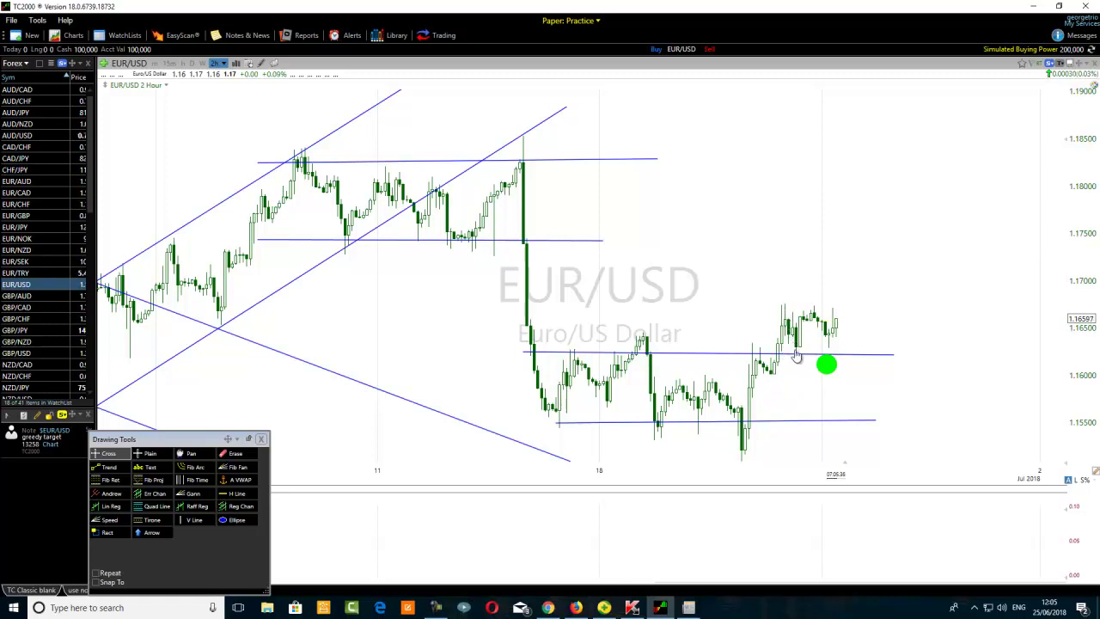
pyautogui.moveTo(795, 359)
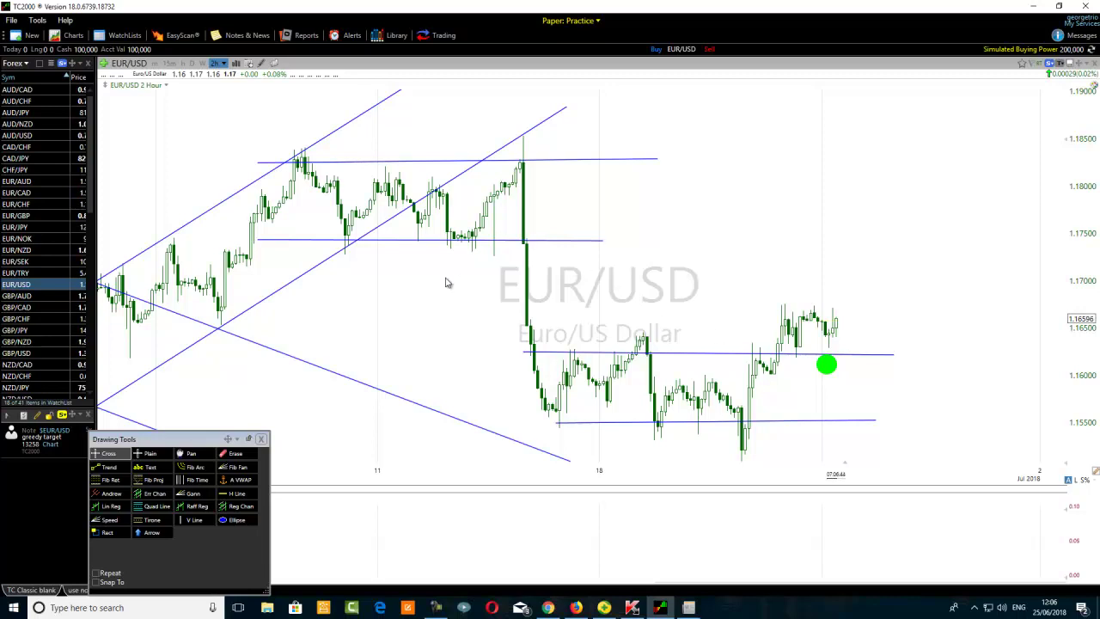
# - Show both channels and the June ranges together and bring up the screen recorder's window
pyautogui.scroll(-3, 445, 284)
pyautogui.scroll(-5, 446, 283)
pyautogui.moveTo(595, 600)
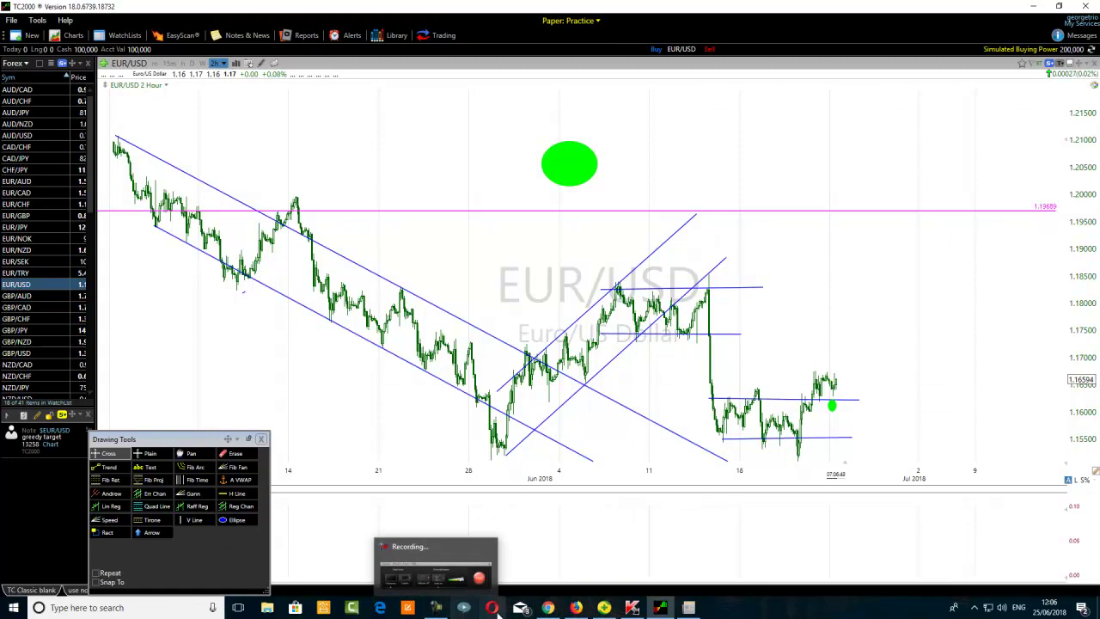
pyautogui.click(438, 609)
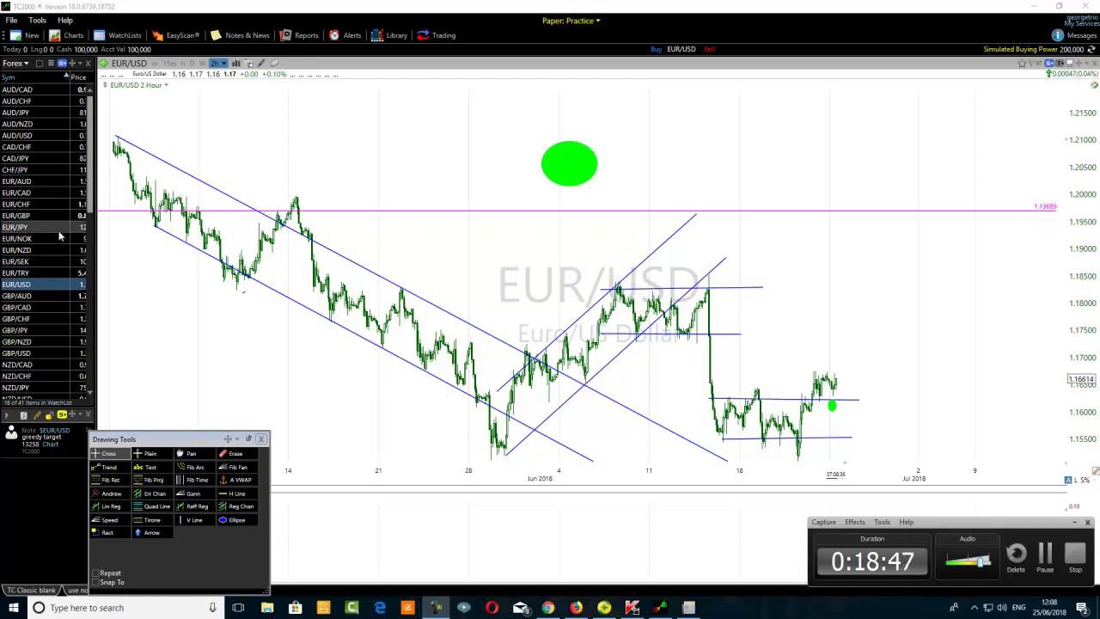
# - Switch the EUR/USD chart to the daily timeframe and examine its long-term trend lines and the horizontal line at 1.05001
pyautogui.click(194, 67)
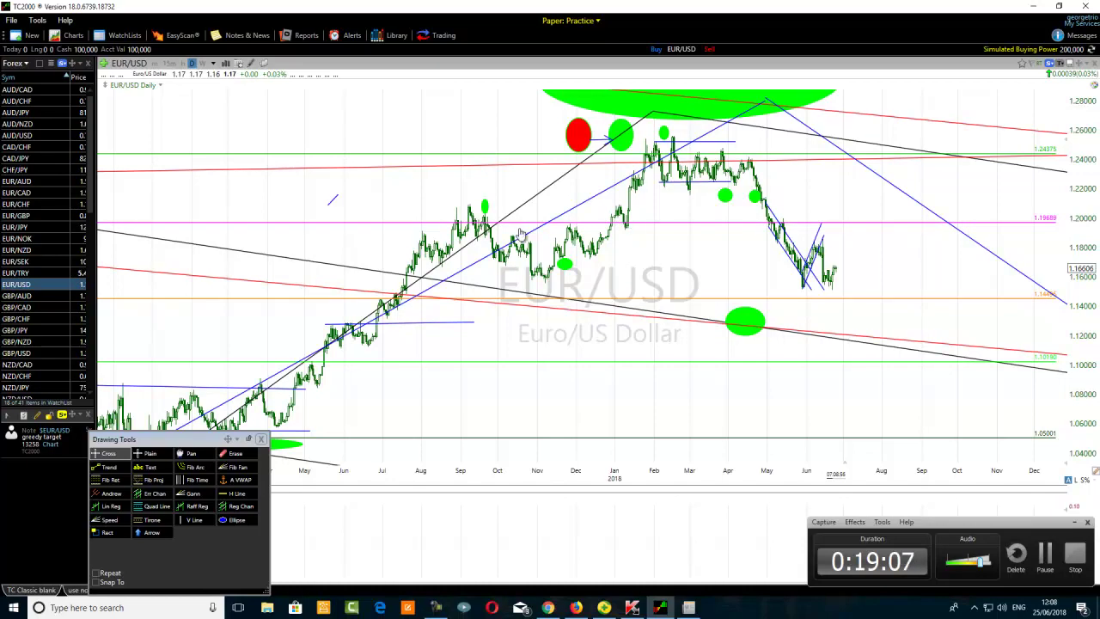
pyautogui.click(332, 324)
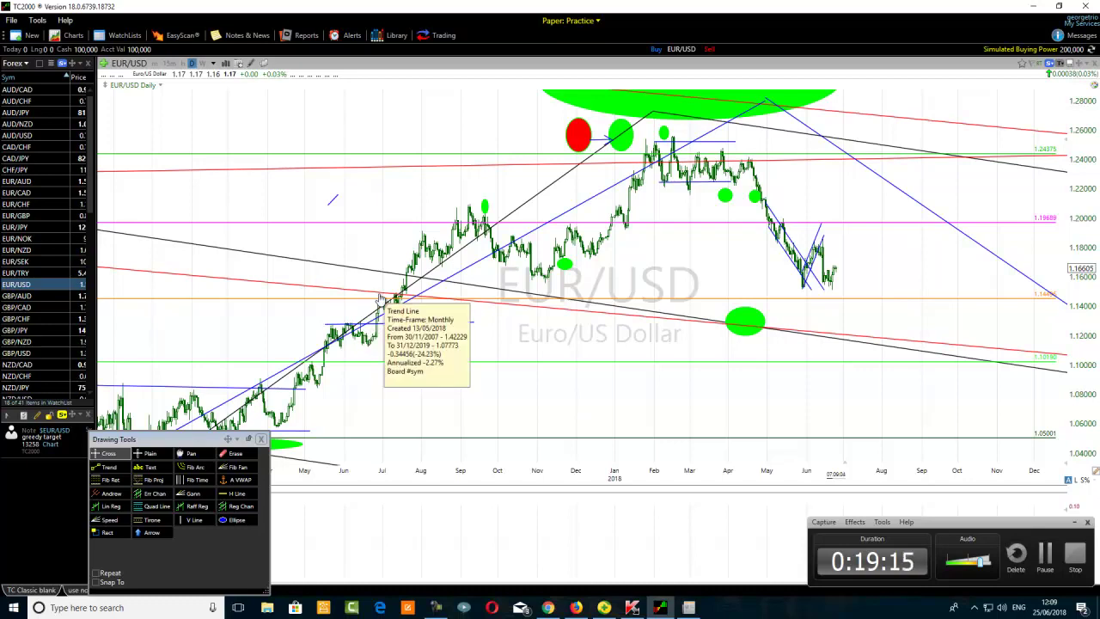
pyautogui.moveTo(387, 330)
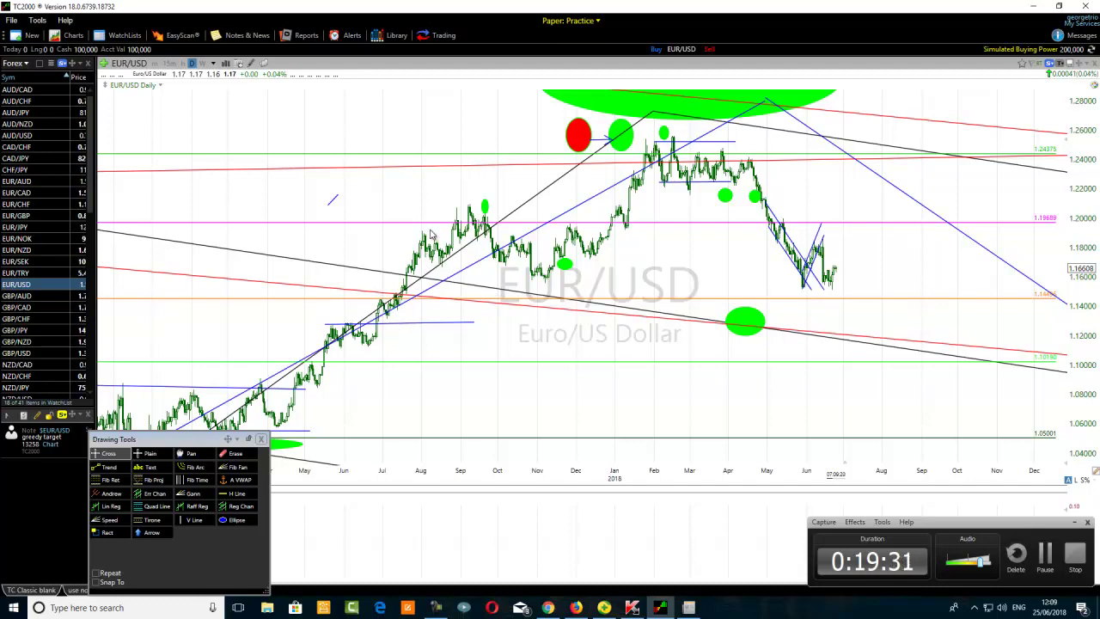
pyautogui.moveTo(591, 446)
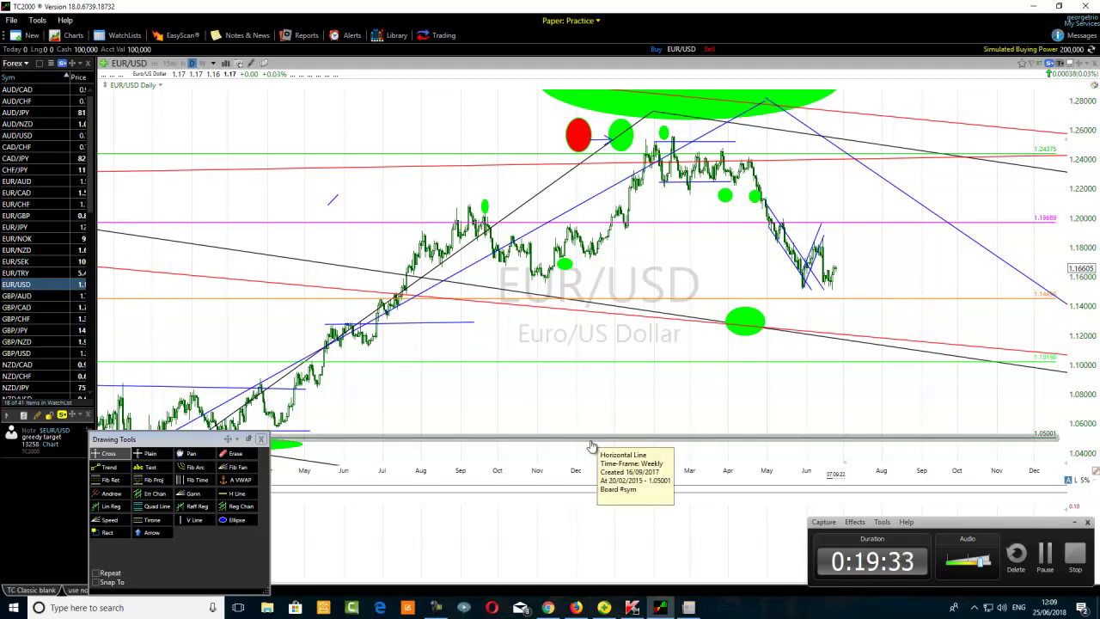
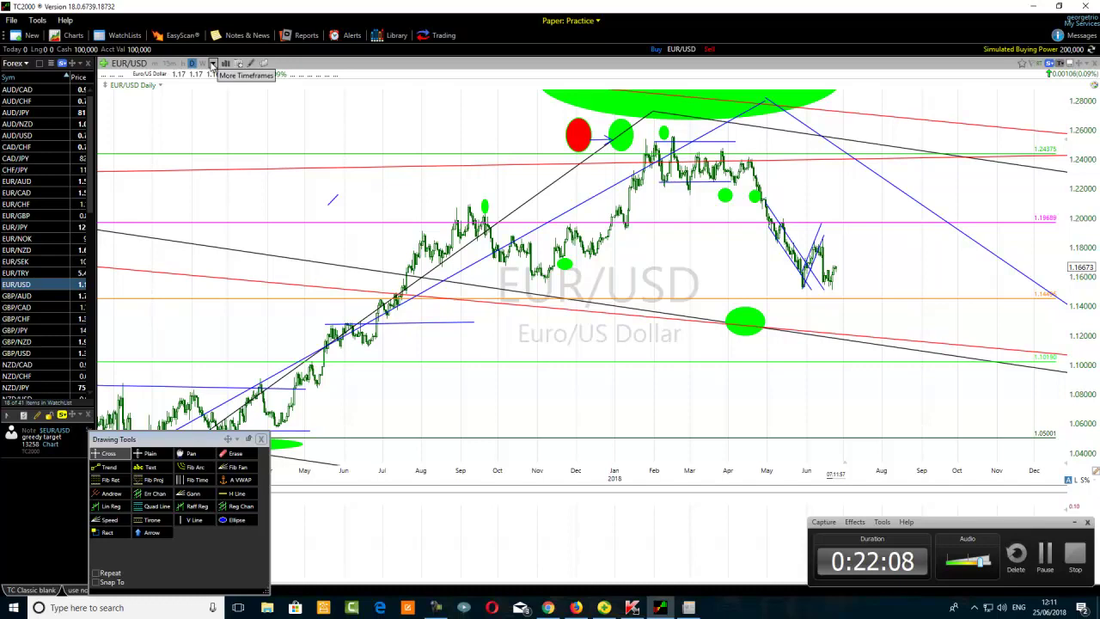
# - Switch the EUR/USD chart to the 5-minute timeframe and examine the price low at the lower June range's upper border
pyautogui.click(213, 66)
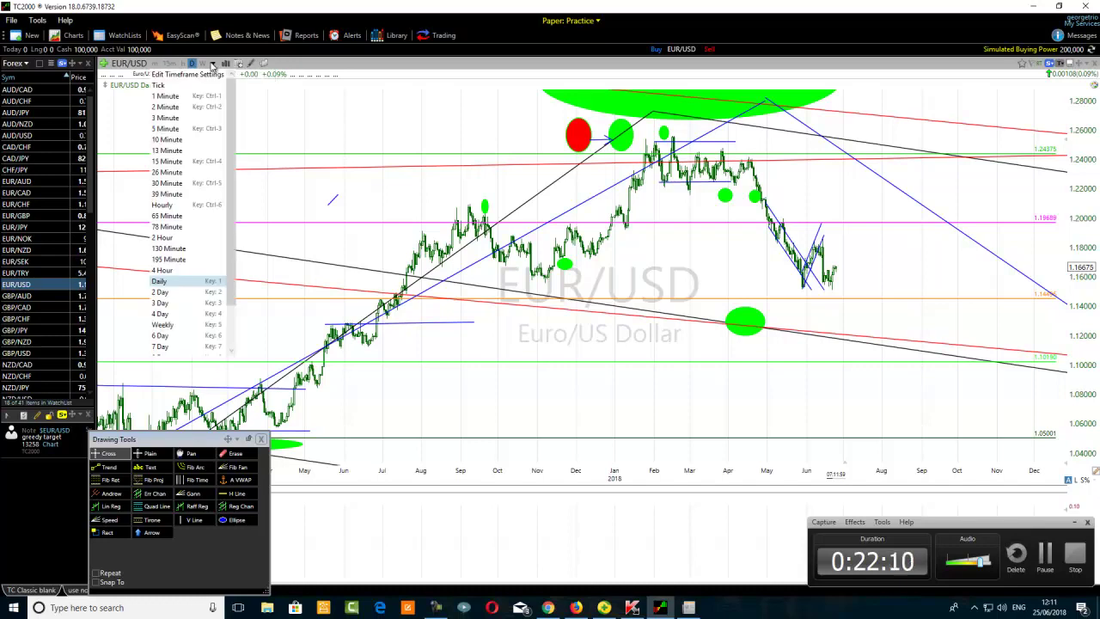
pyautogui.click(177, 138)
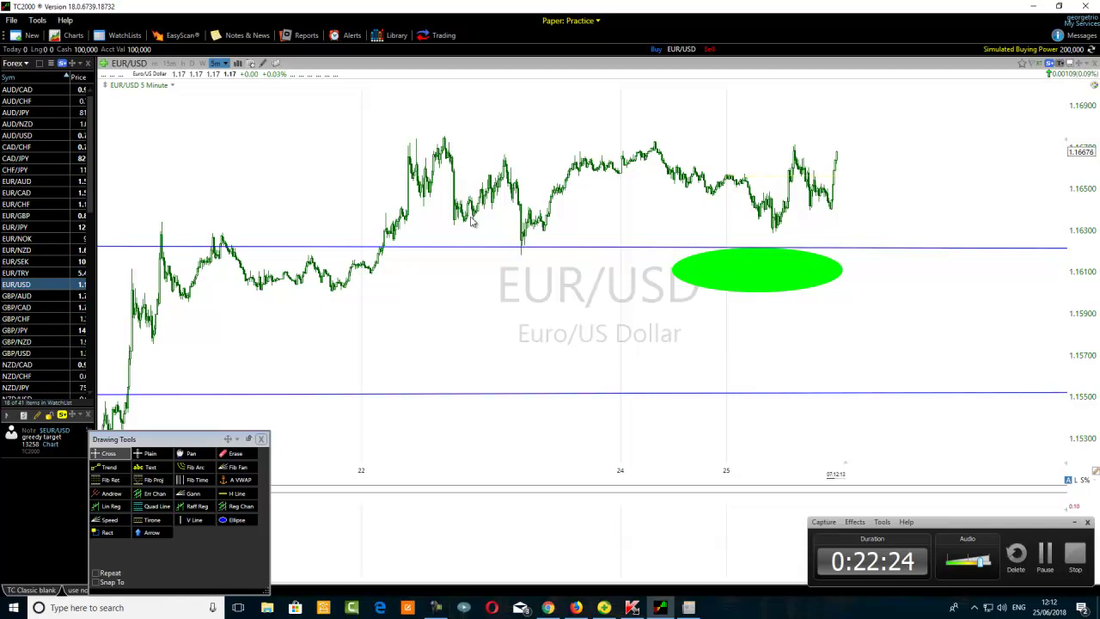
pyautogui.moveTo(522, 249)
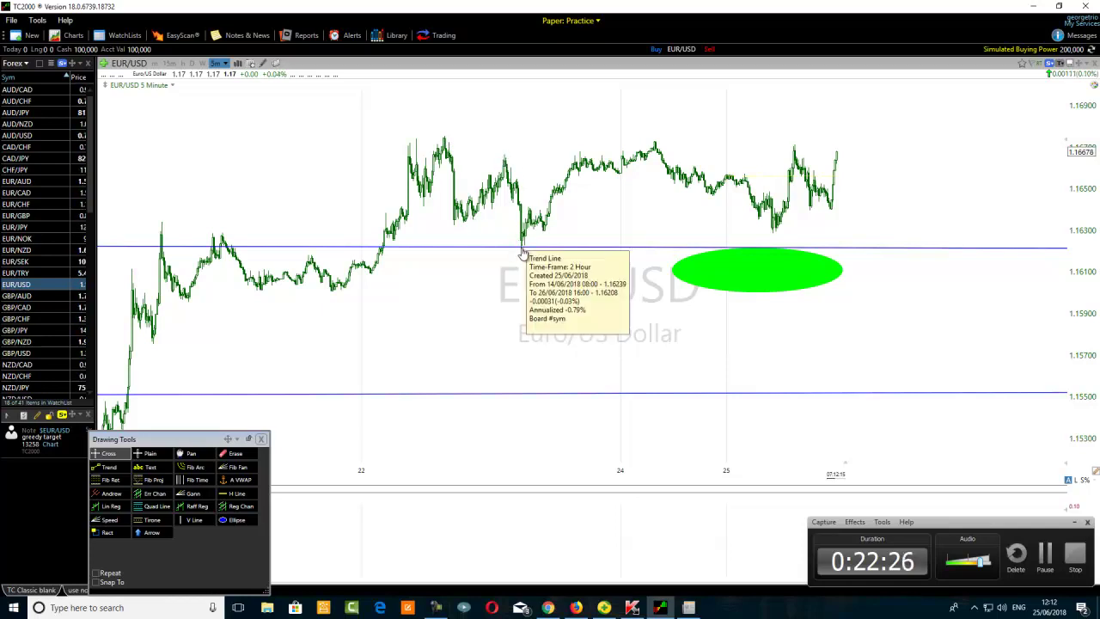